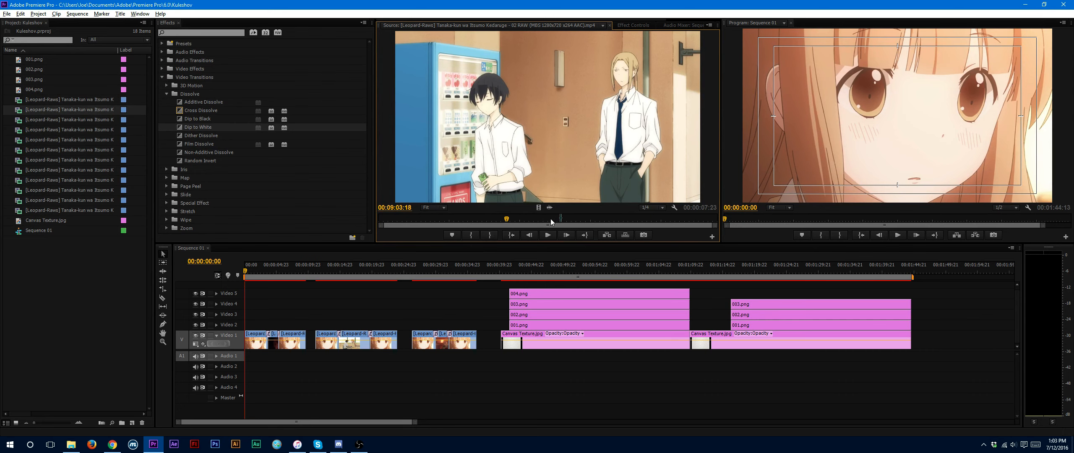
Scrub the source clip forward to the girl's face close-up at 00:13:10:04.
{"action": "left_click_drag", "start_coordinate": [558, 219], "coordinate": [555, 221]}
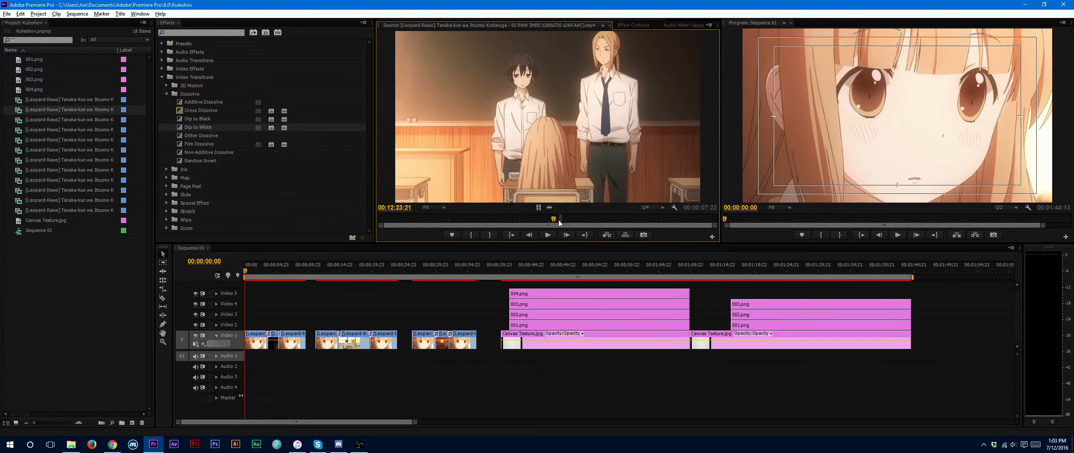
{"action": "left_click_drag", "start_coordinate": [554, 222], "coordinate": [566, 218]}
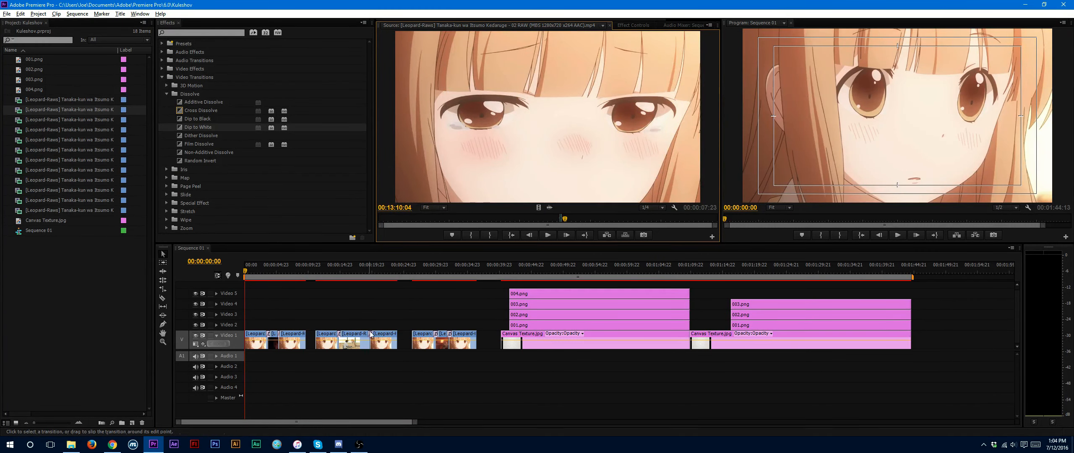
Zoom the timeline in on the three clip groups on Video 1 and enlarge the Program monitor by narrowing the Source monitor.
{"action": "left_click", "coordinate": [306, 316]}
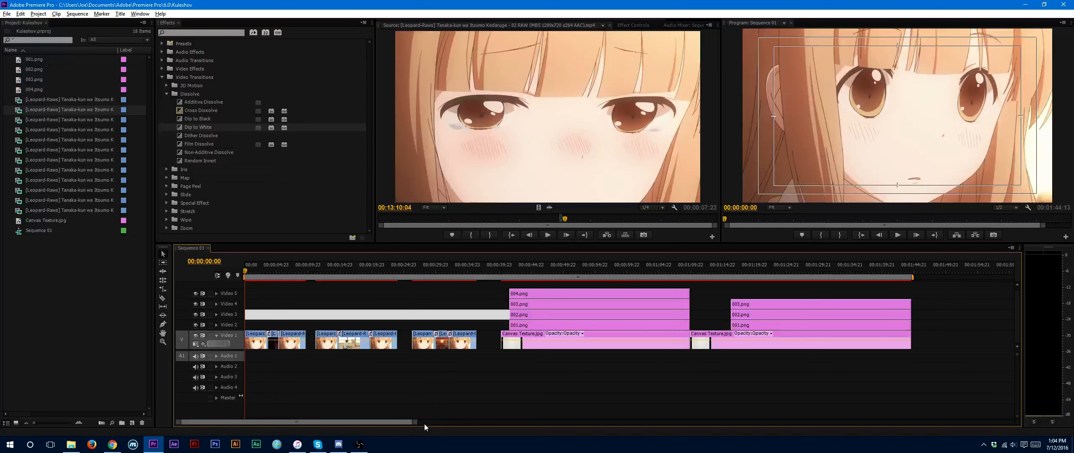
{"action": "left_click_drag", "start_coordinate": [416, 423], "coordinate": [354, 427]}
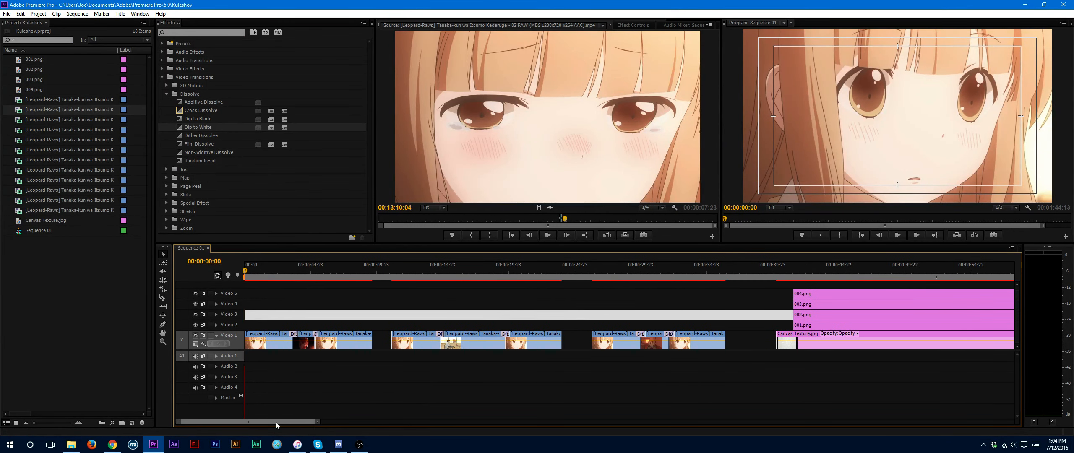
{"action": "left_click", "coordinate": [332, 393]}
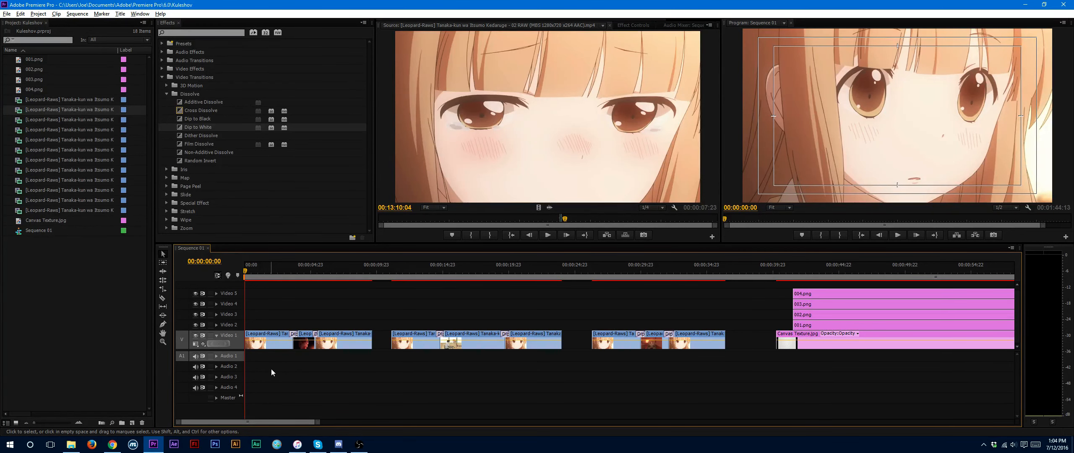
{"action": "left_click_drag", "start_coordinate": [721, 172], "coordinate": [425, 171]}
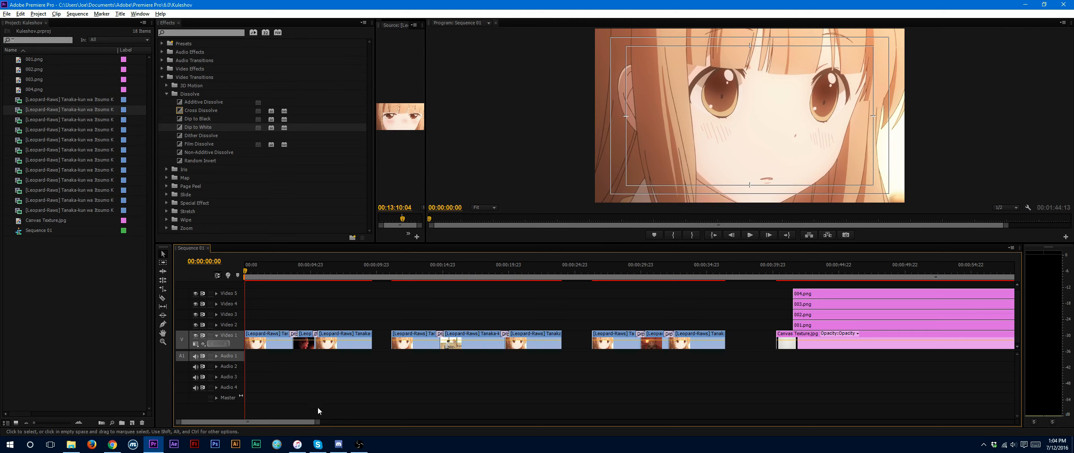
Play back each of the three clip groups on Video 1 in turn, starting from the sequence's beginning.
{"action": "key", "text": "space"}
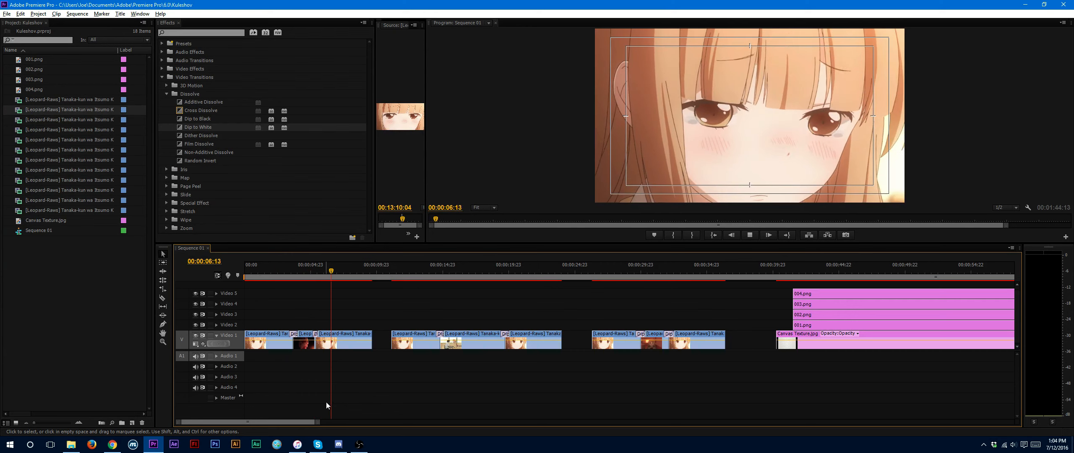
{"action": "key", "text": "space"}
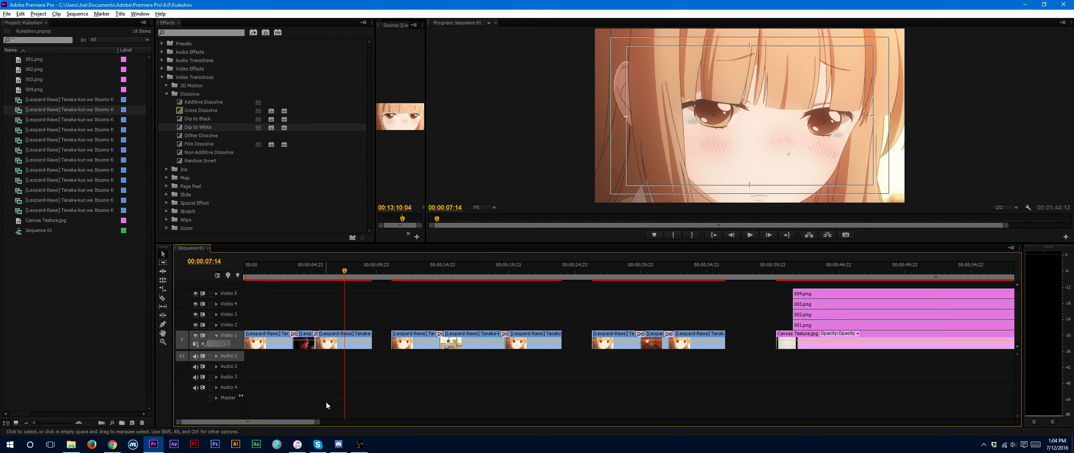
{"action": "left_click", "coordinate": [391, 274]}
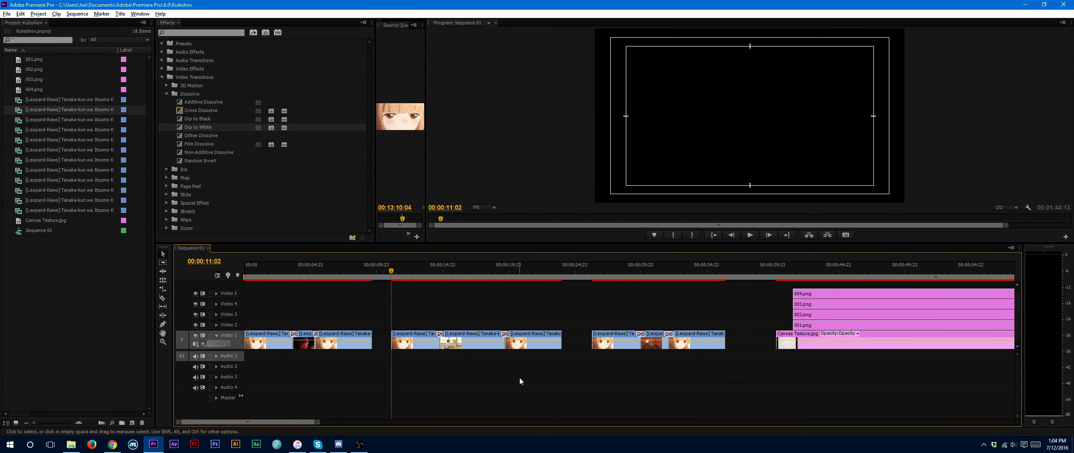
{"action": "key", "text": "space"}
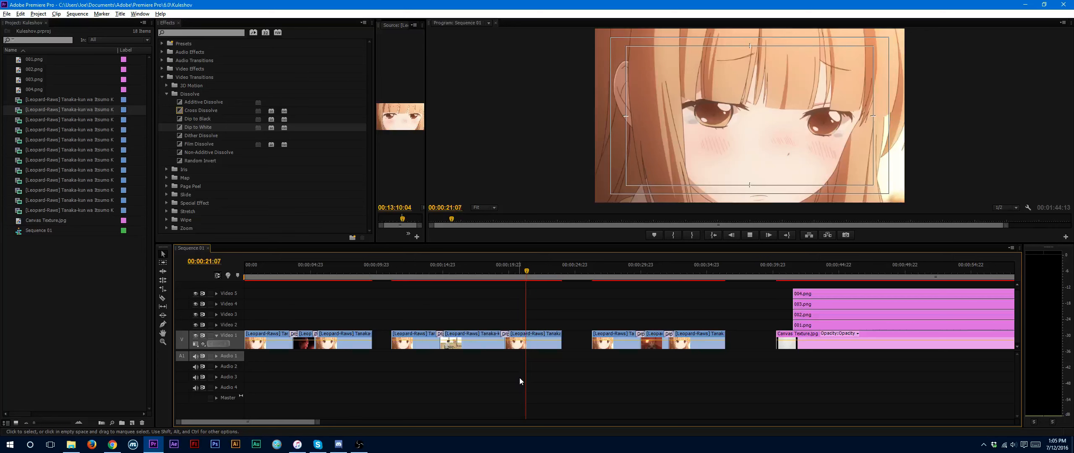
{"action": "key", "text": "space"}
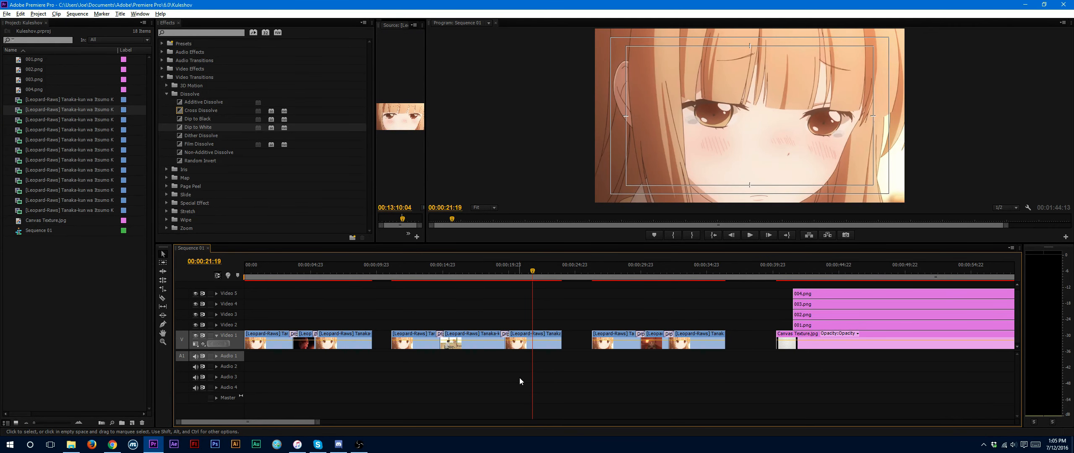
{"action": "left_click", "coordinate": [590, 267]}
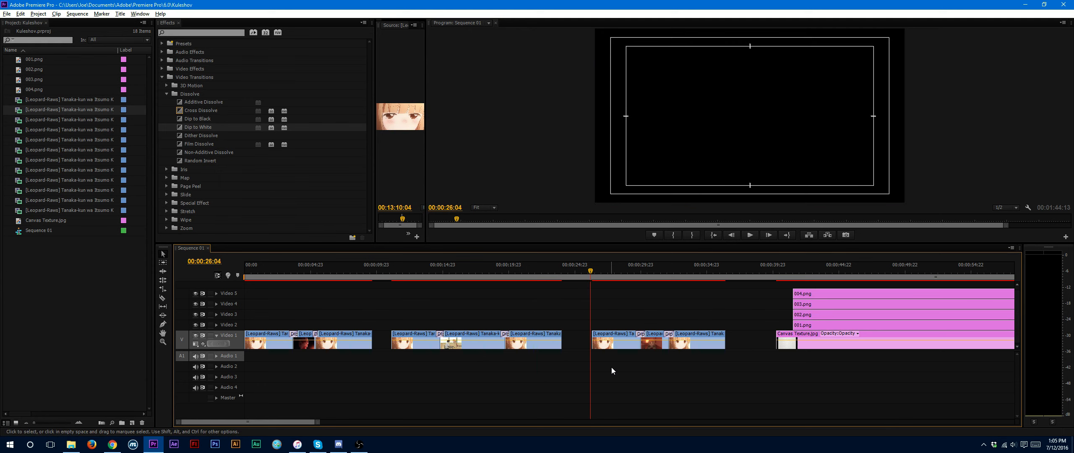
{"action": "key", "text": "space"}
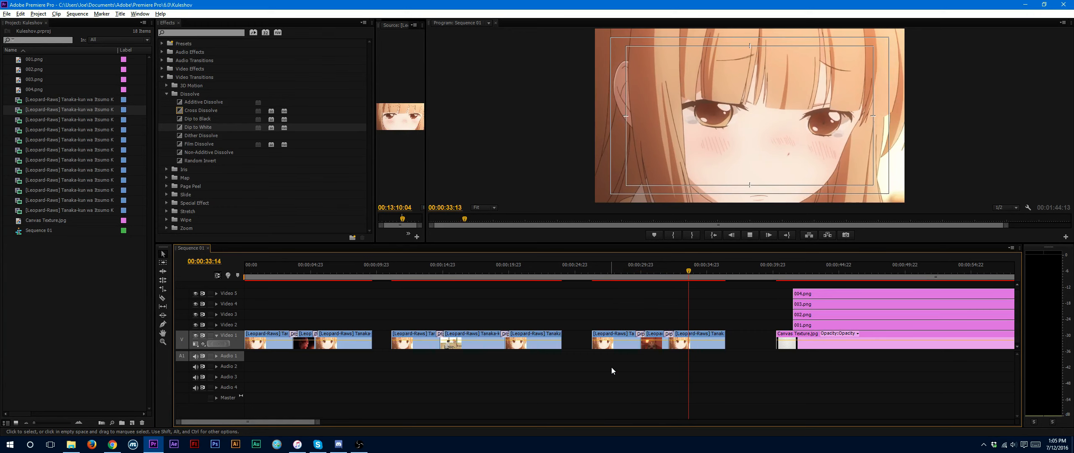
{"action": "key", "text": "space"}
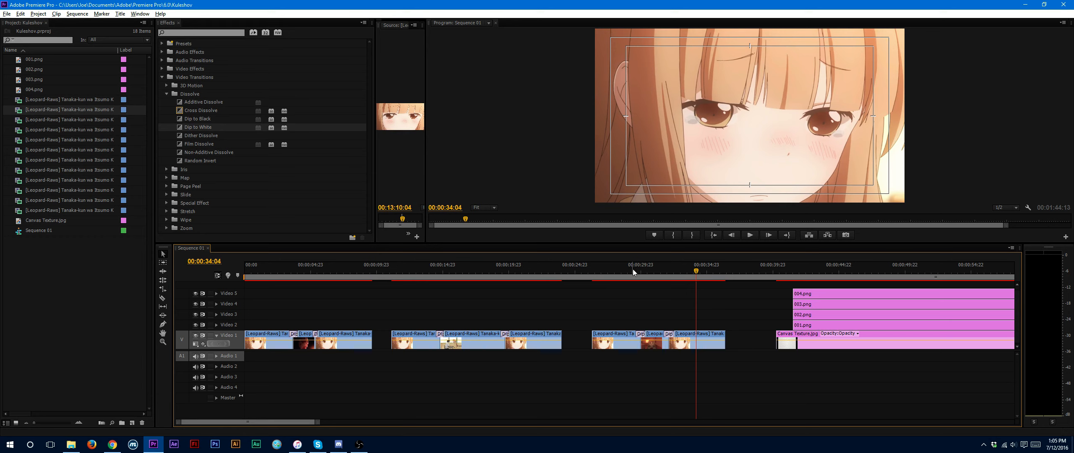
Replay the first clip group from 00:00:02:05 through its cutaway to the closing close-up.
{"action": "left_click_drag", "start_coordinate": [633, 271], "coordinate": [676, 273]}
{"action": "left_click", "coordinate": [275, 272]}
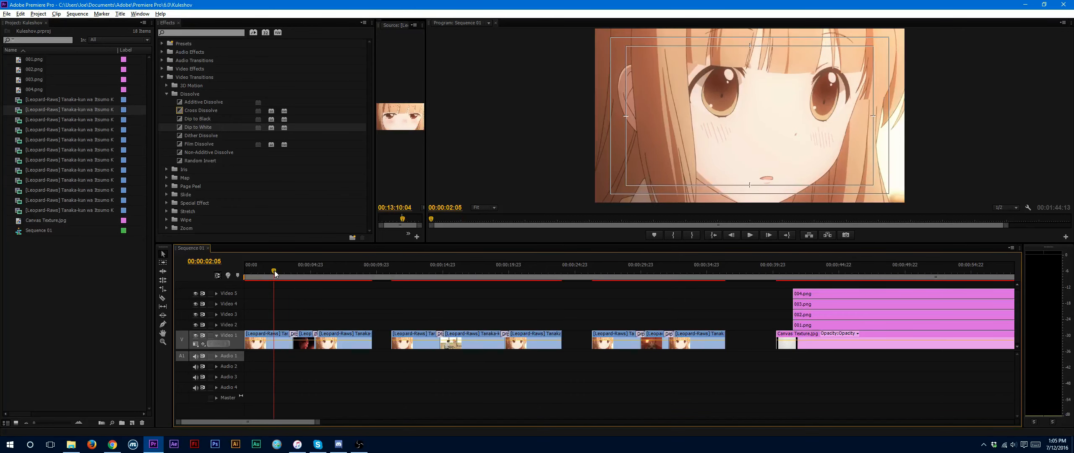
{"action": "key", "text": "space"}
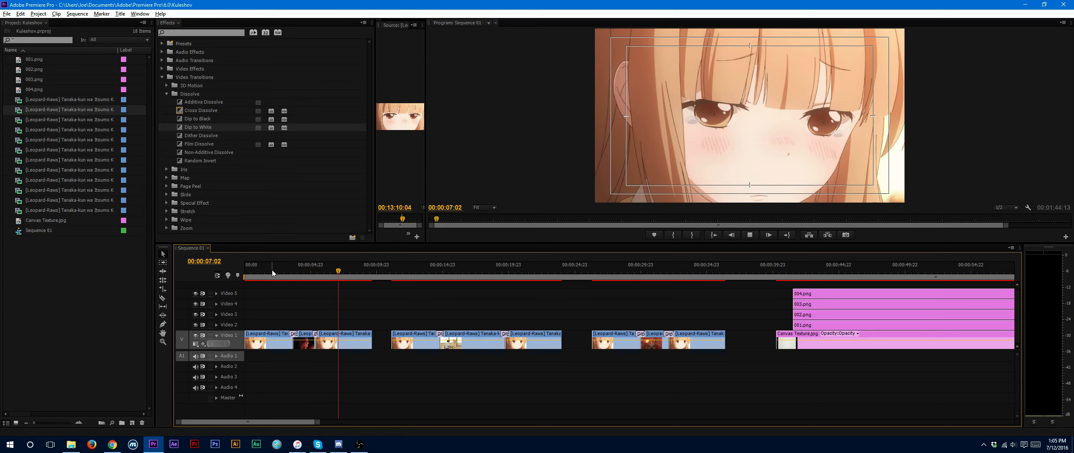
{"action": "key", "text": "space"}
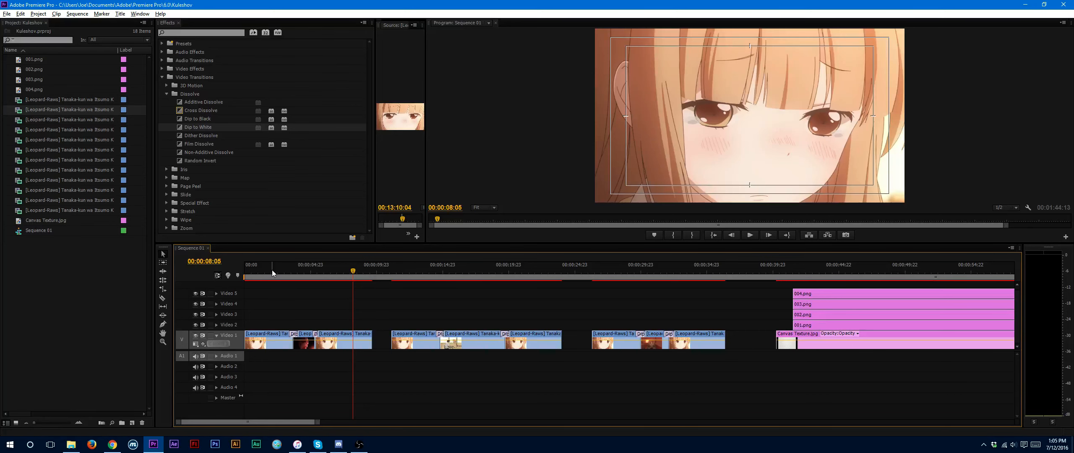
Compare the opening and closing close-ups of the three clip groups by moving the playhead between them.
{"action": "left_click_drag", "start_coordinate": [250, 271], "coordinate": [221, 265]}
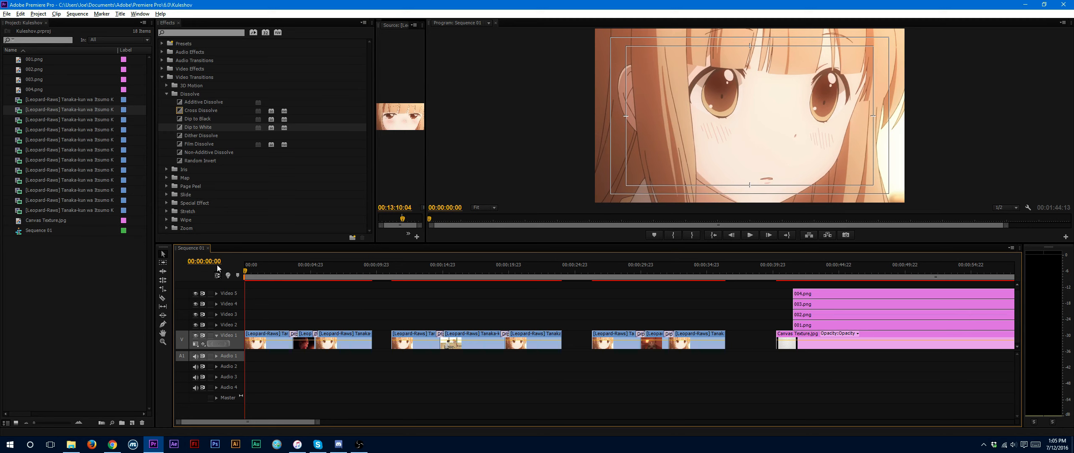
{"action": "left_click", "coordinate": [258, 272]}
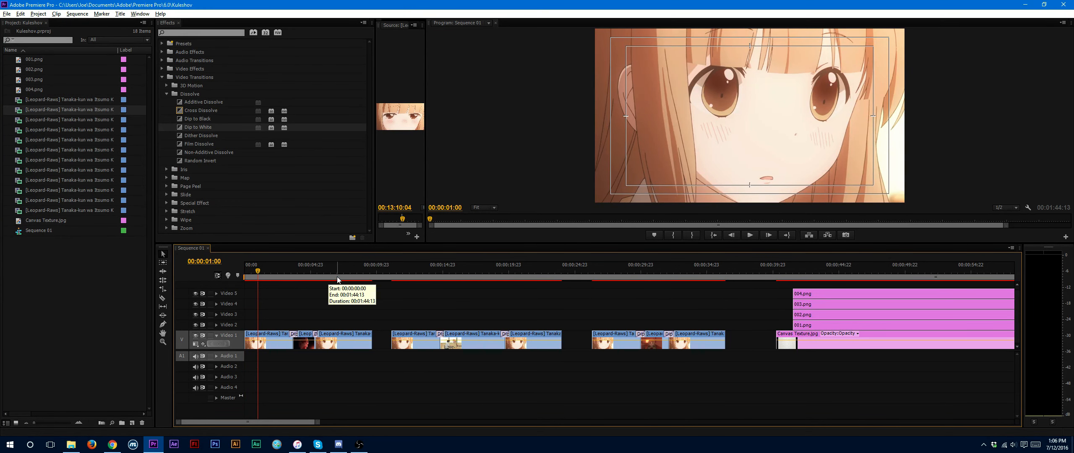
{"action": "left_click", "coordinate": [272, 273]}
{"action": "left_click", "coordinate": [301, 273]}
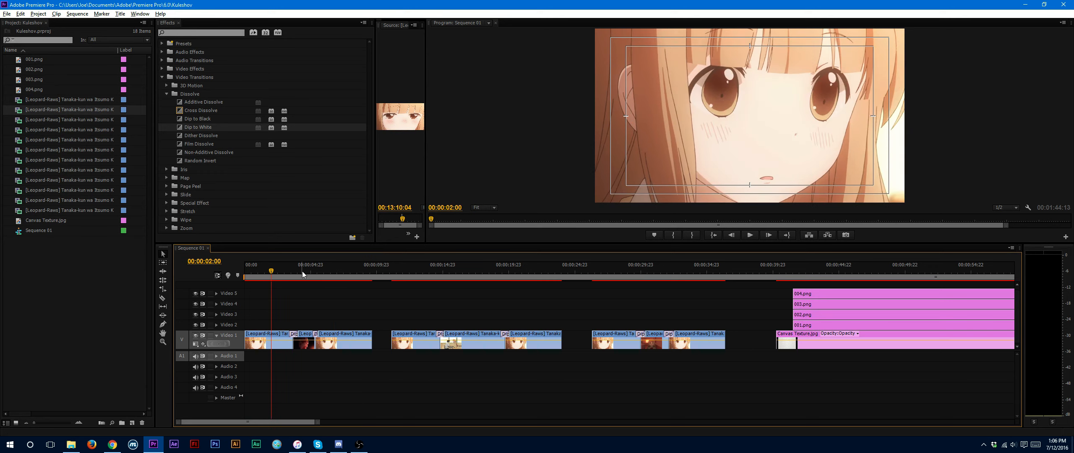
{"action": "left_click", "coordinate": [412, 275]}
{"action": "left_click", "coordinate": [520, 275]}
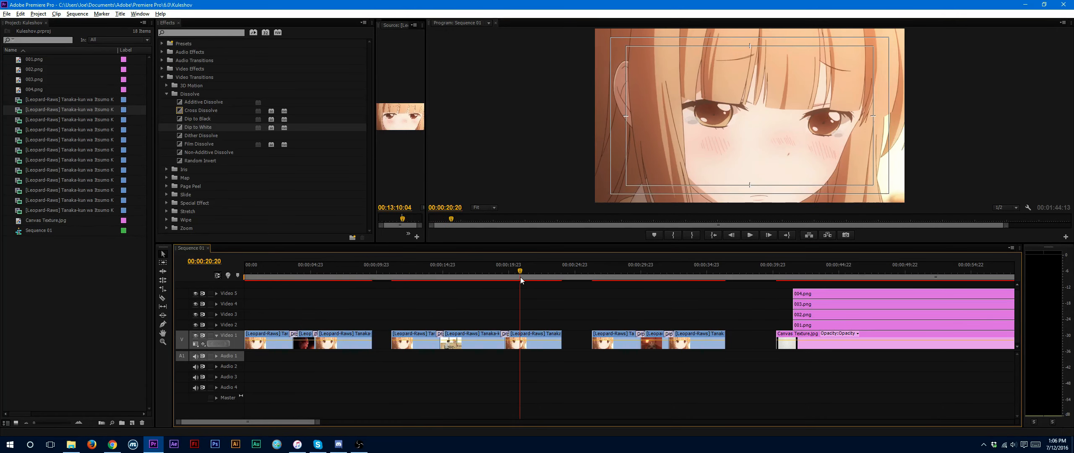
{"action": "left_click", "coordinate": [606, 274]}
{"action": "left_click", "coordinate": [684, 273]}
{"action": "left_click", "coordinate": [625, 273]}
{"action": "left_click", "coordinate": [688, 273]}
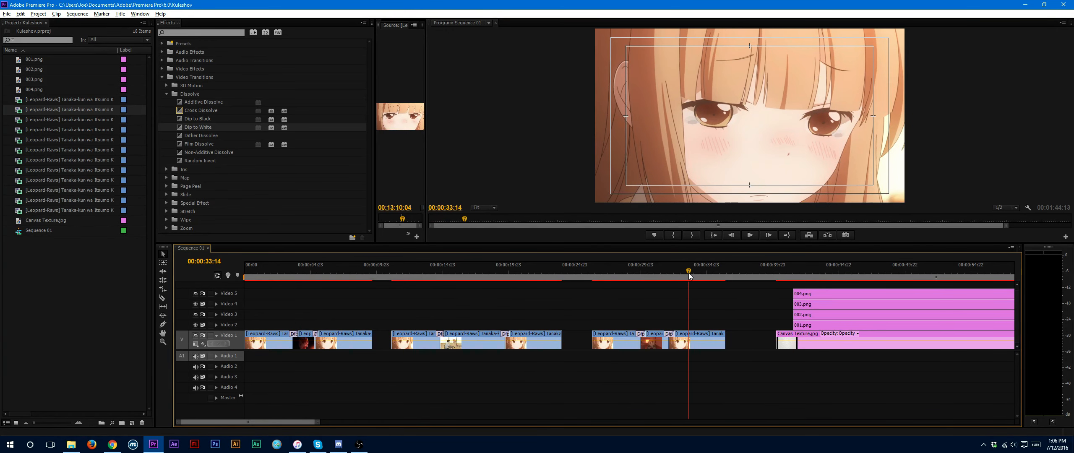
{"action": "left_click", "coordinate": [625, 275]}
{"action": "left_click", "coordinate": [678, 275]}
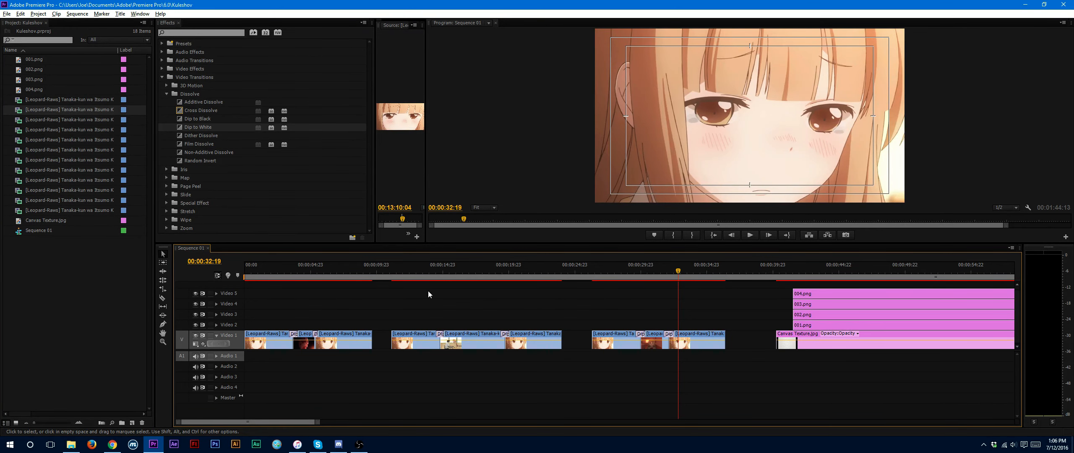
Scrub across the middle shot of each of the three clip groups, ending on the third group's closing close-up.
{"action": "left_click_drag", "start_coordinate": [289, 273], "coordinate": [331, 280]}
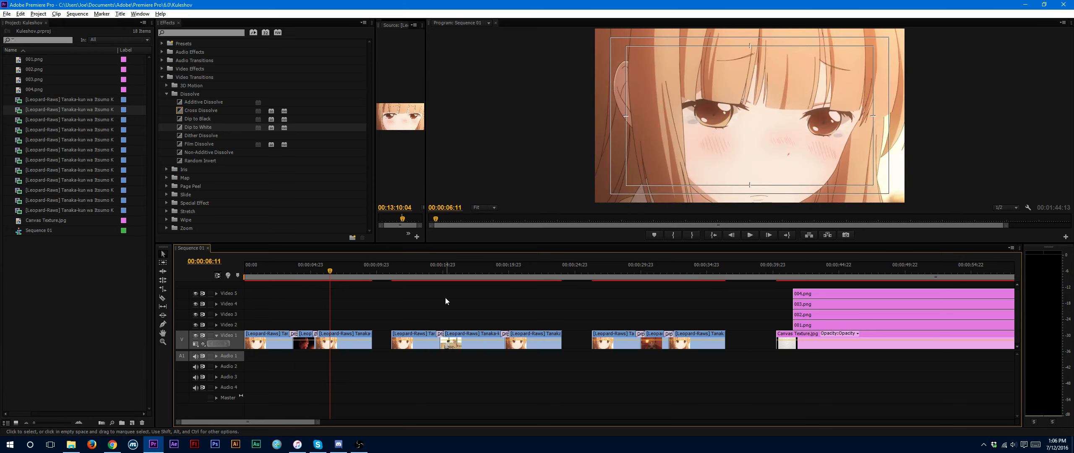
{"action": "left_click_drag", "start_coordinate": [434, 277], "coordinate": [519, 287]}
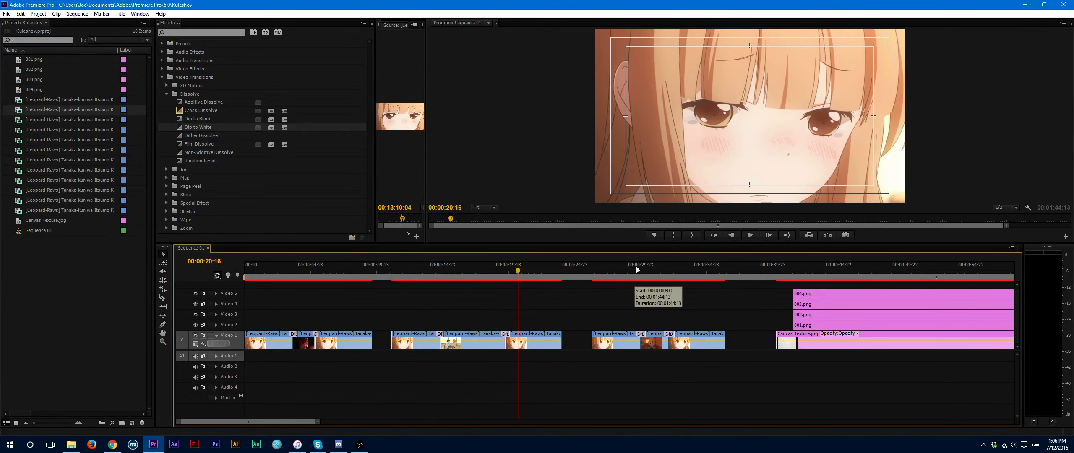
{"action": "left_click_drag", "start_coordinate": [636, 266], "coordinate": [683, 270]}
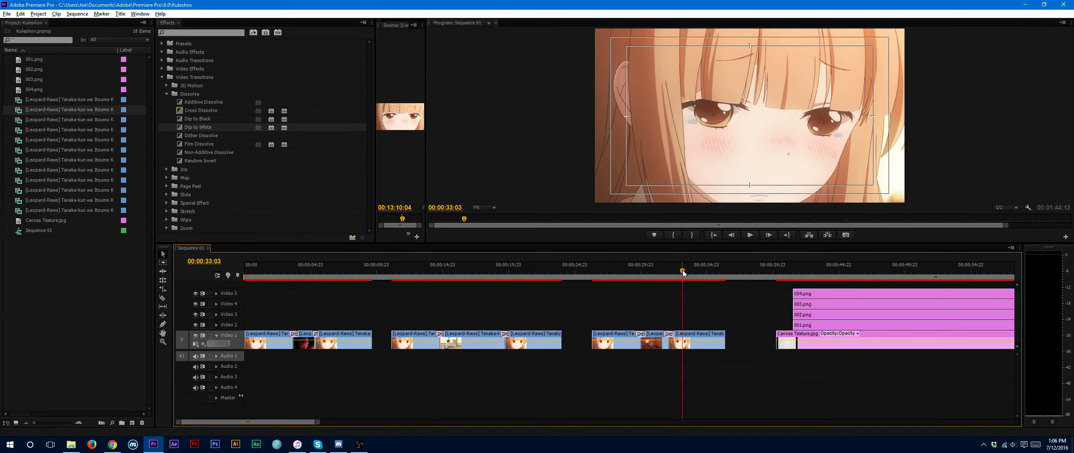
Replay the third clip group from 00:00:29:04 through its red-tinted middle shot into the closing close-up.
{"action": "left_click_drag", "start_coordinate": [682, 272], "coordinate": [631, 274]}
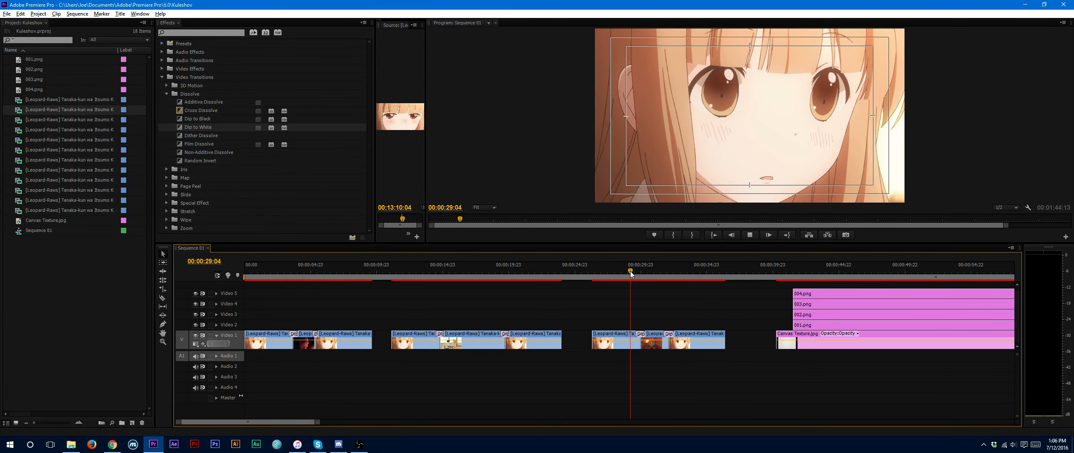
{"action": "key", "text": "space"}
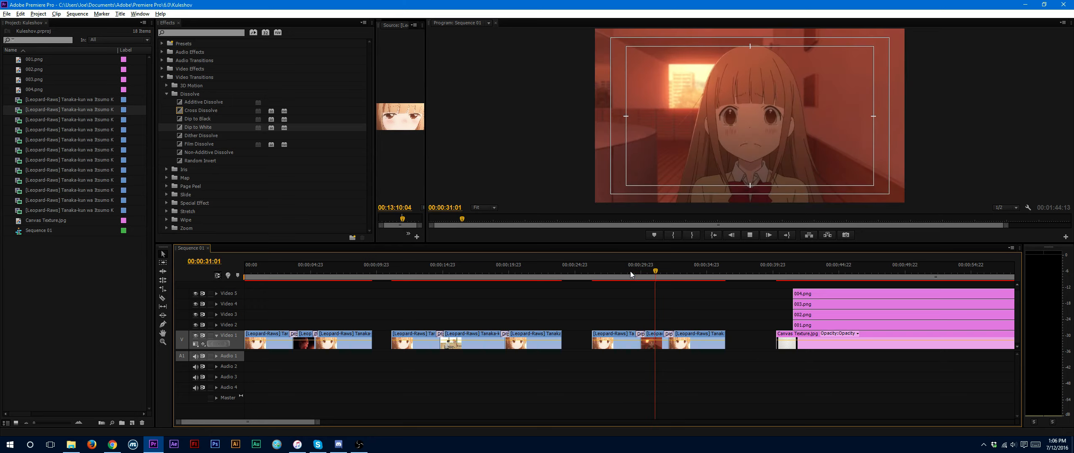
{"action": "key", "text": "space"}
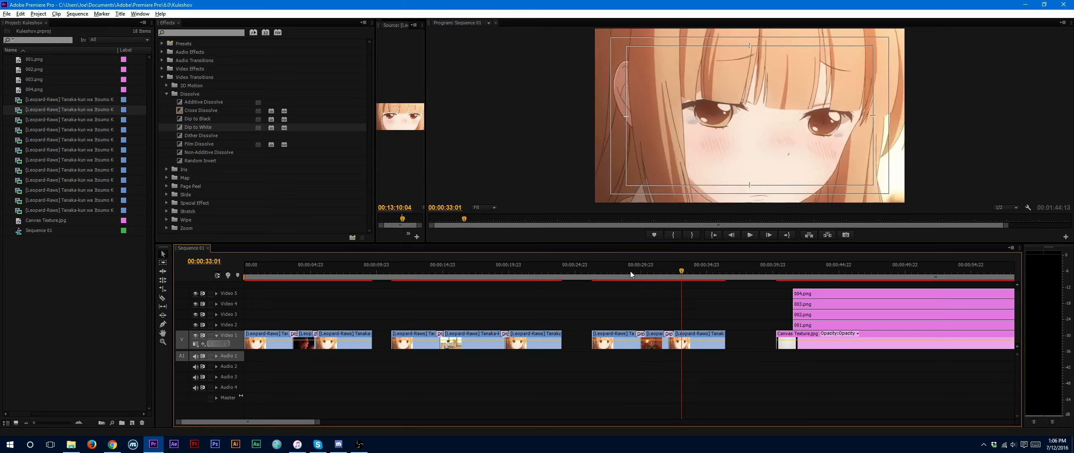
Fit the whole sequence in the timeline and play the third clip group through to the gap before the canvas texture.
{"action": "scroll", "coordinate": [533, 310], "scroll_direction": "down", "scroll_amount": 4}
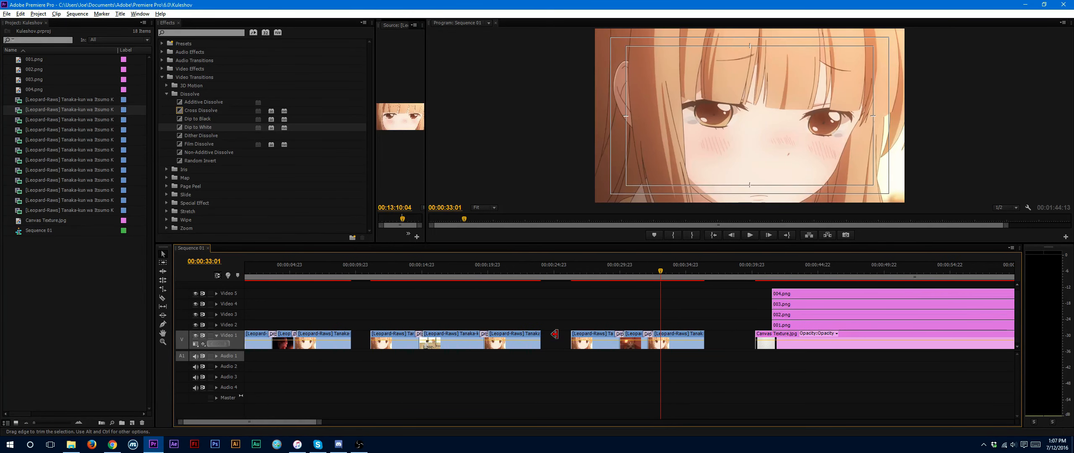
{"action": "scroll", "coordinate": [515, 337], "scroll_direction": "down", "scroll_amount": 4}
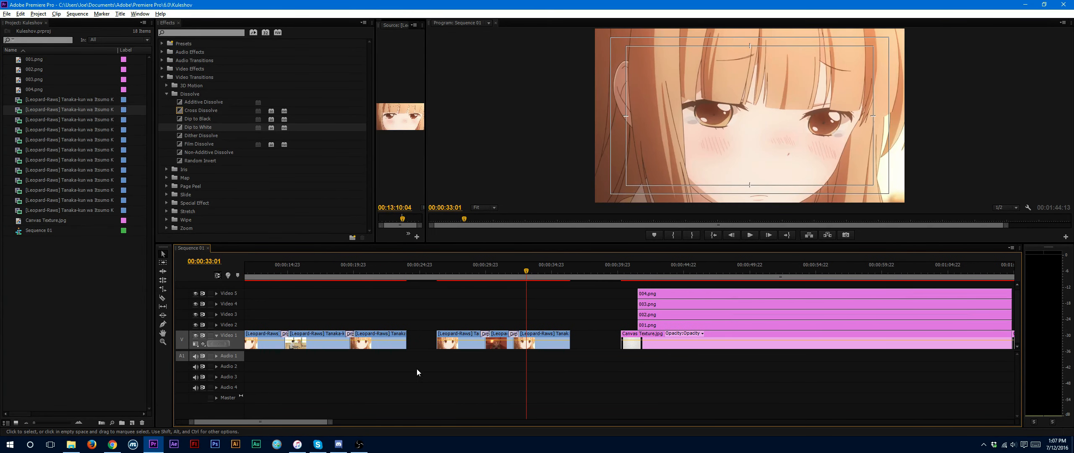
{"action": "left_click_drag", "start_coordinate": [330, 421], "coordinate": [398, 423]}
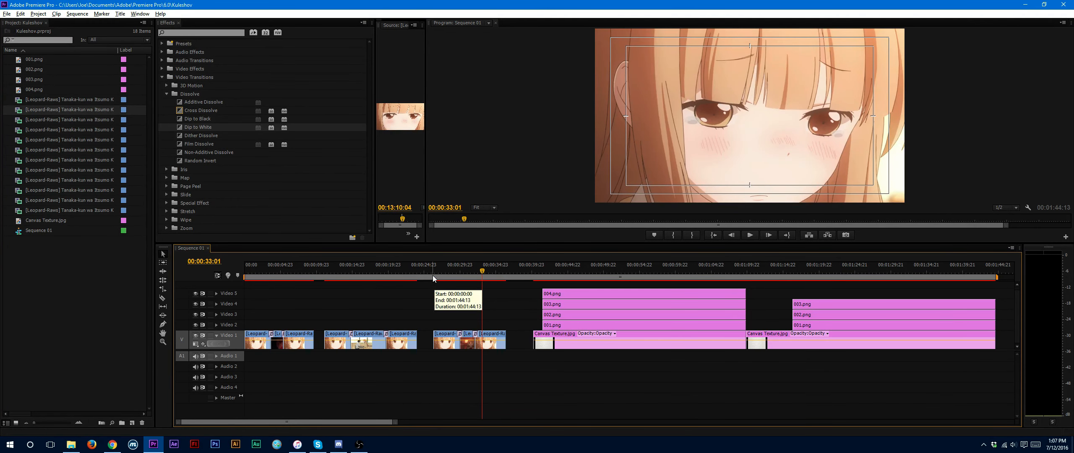
{"action": "mouse_move", "coordinate": [433, 275]}
{"action": "left_mouse_down"}
{"action": "mouse_move", "coordinate": [497, 287]}
{"action": "mouse_move", "coordinate": [437, 291]}
{"action": "left_mouse_up"}
{"action": "key", "text": "space"}
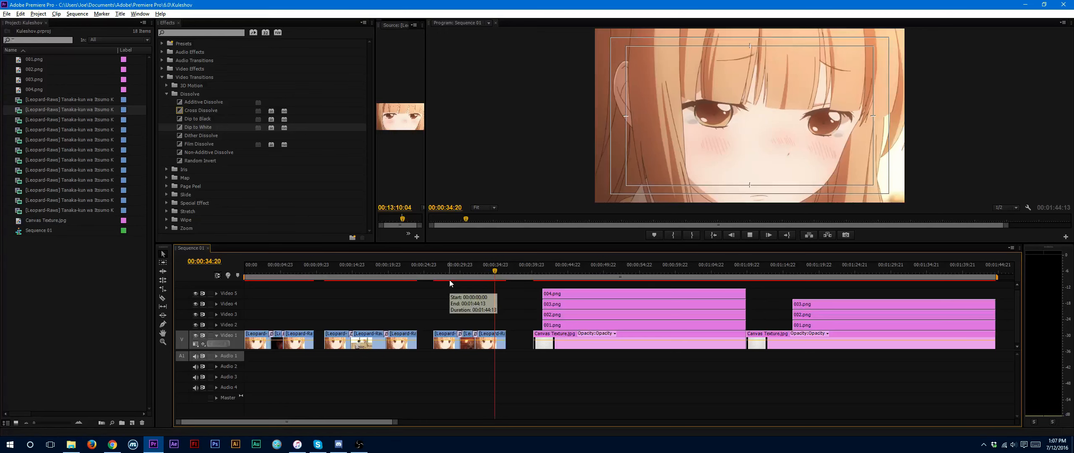
{"action": "left_click", "coordinate": [442, 306]}
{"action": "key", "text": "space"}
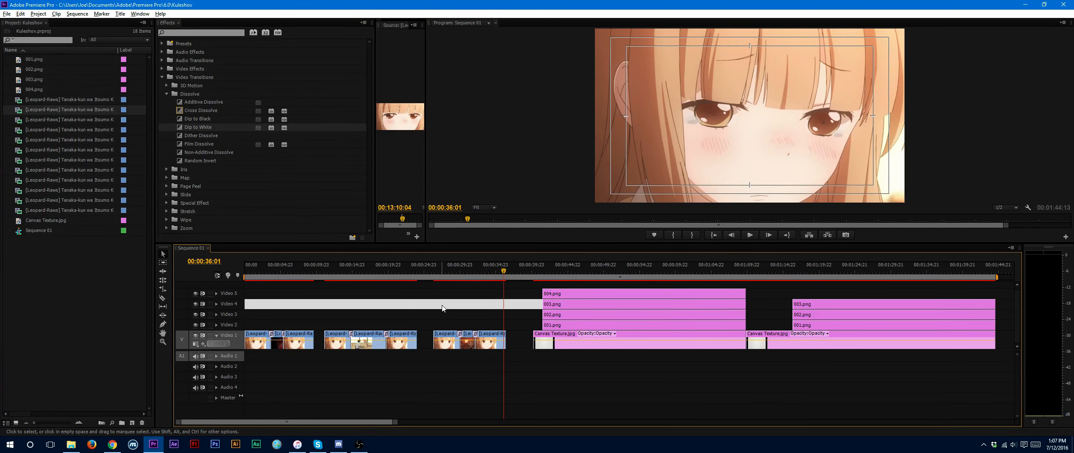
{"action": "key", "text": "space"}
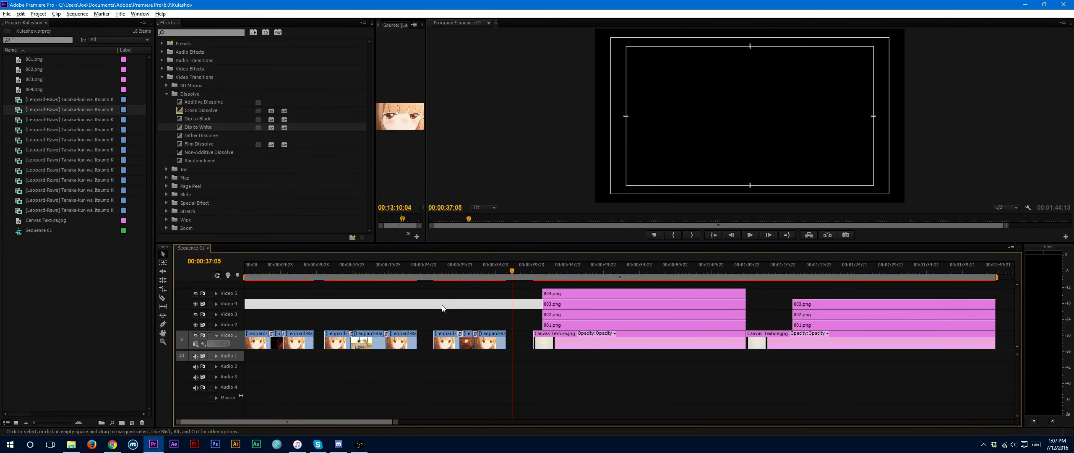
Play the start of the first canvas texture section from 00:00:40:00 until its four manga panels are in place.
{"action": "scroll", "coordinate": [442, 308], "scroll_direction": "right", "scroll_amount": 5}
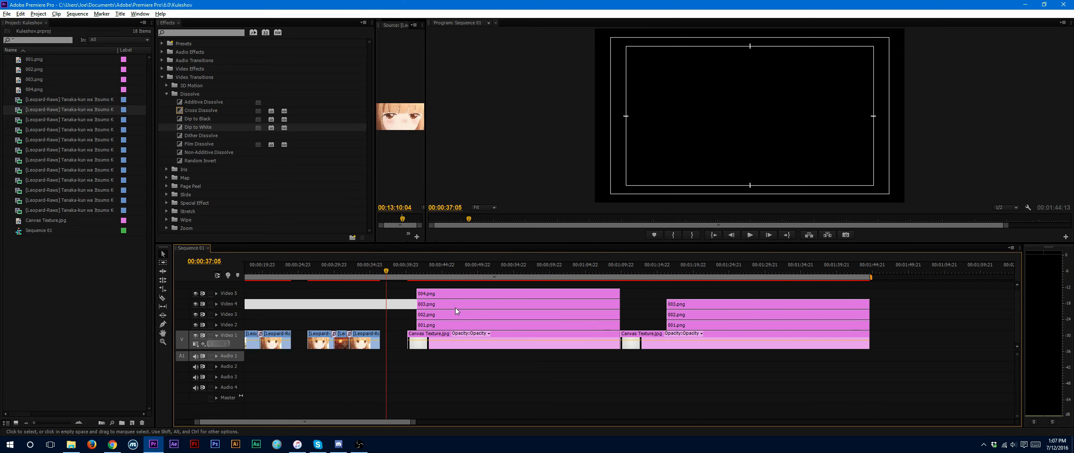
{"action": "scroll", "coordinate": [413, 420], "scroll_direction": "right", "scroll_amount": 1}
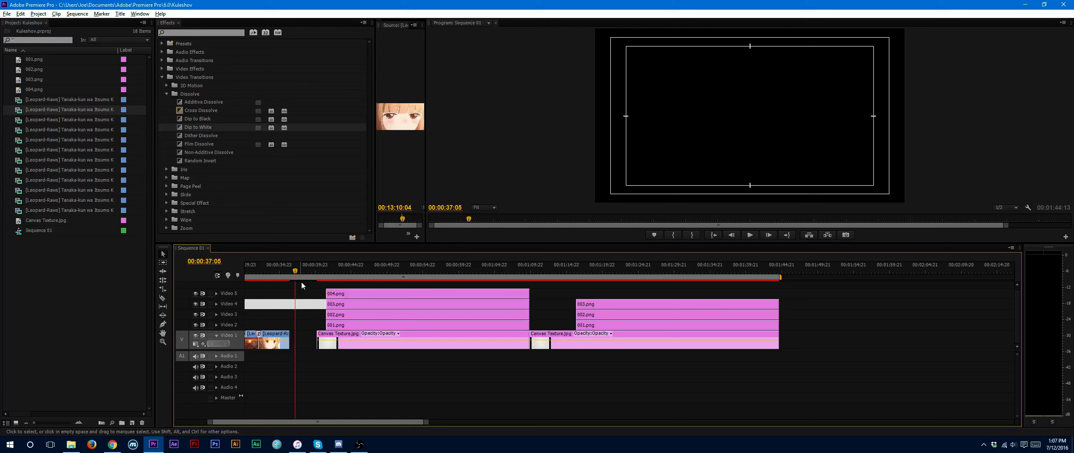
{"action": "left_click_drag", "start_coordinate": [313, 275], "coordinate": [316, 274]}
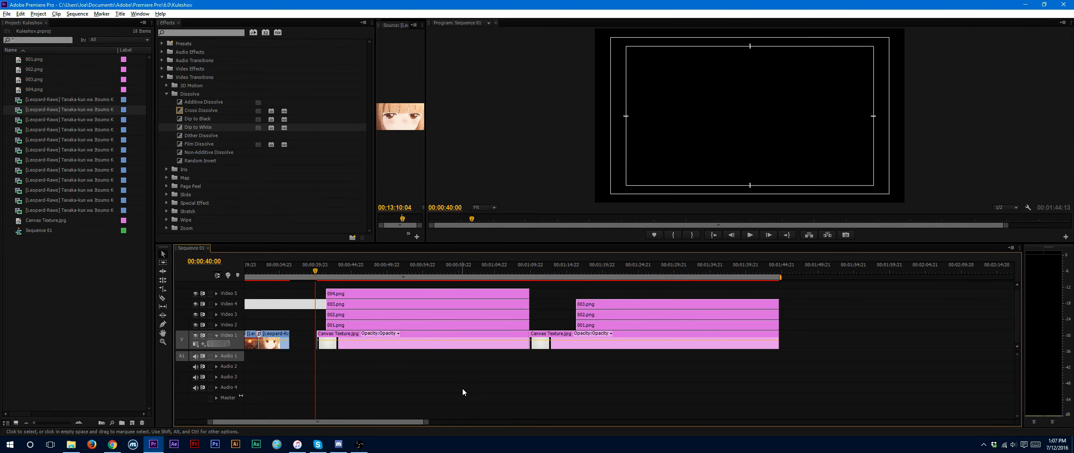
{"action": "key", "text": "space"}
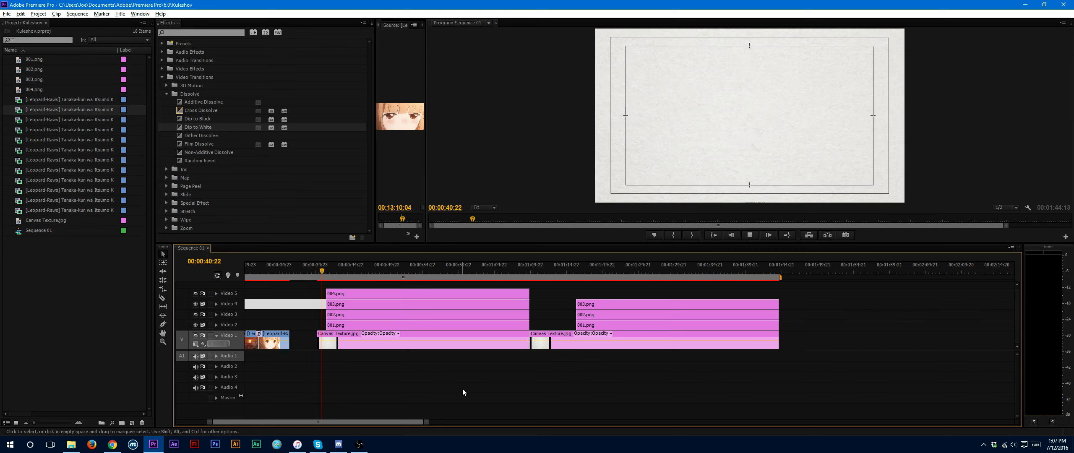
{"action": "key", "text": "space"}
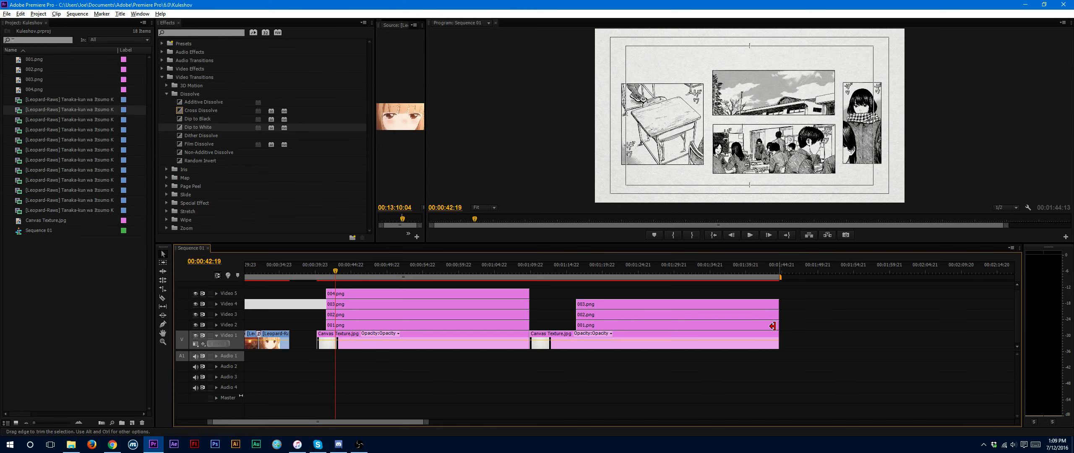
Scrub through the third clip group to its closing close-up, and return to the four-panel manga layout at 00:00:42:21.
{"action": "left_click_drag", "start_coordinate": [406, 420], "coordinate": [396, 422]}
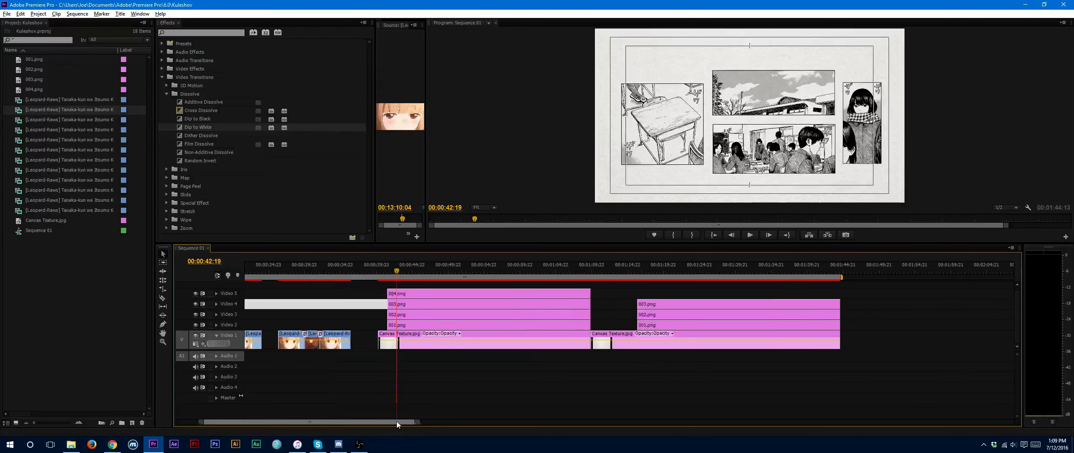
{"action": "left_click", "coordinate": [274, 271]}
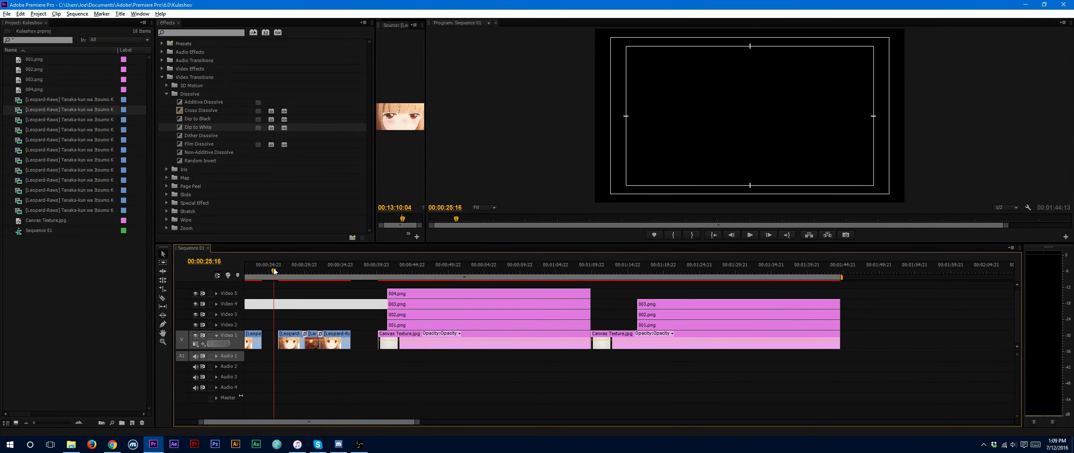
{"action": "left_click_drag", "start_coordinate": [273, 270], "coordinate": [343, 288]}
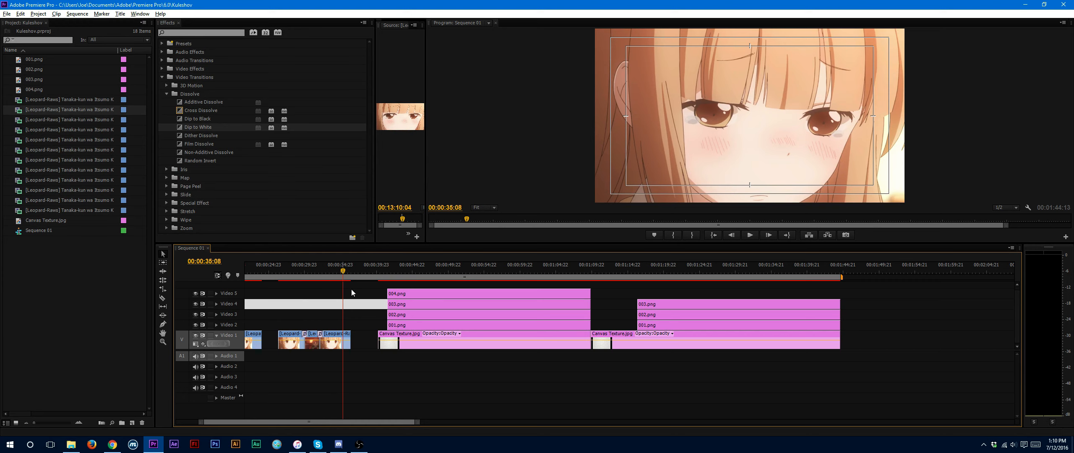
{"action": "left_click", "coordinate": [394, 273]}
{"action": "left_click_drag", "start_coordinate": [395, 275], "coordinate": [399, 276]}
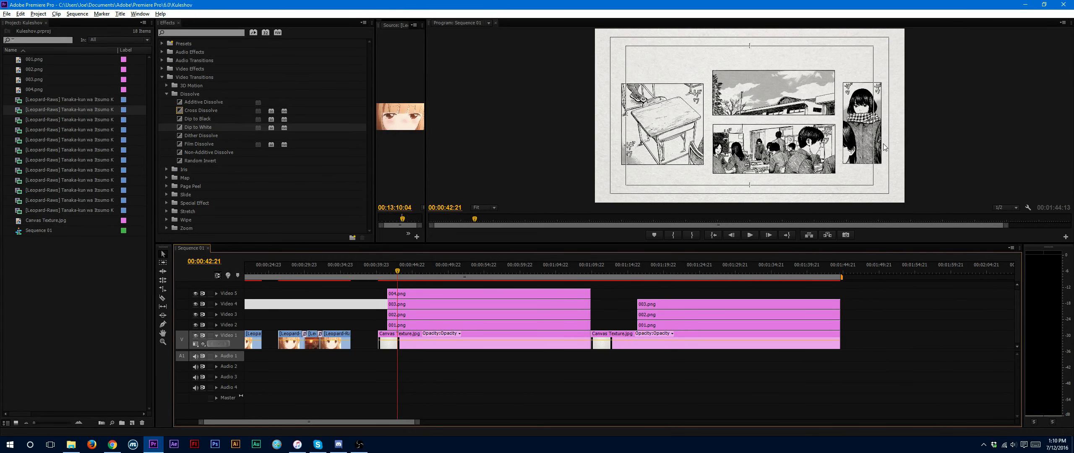
Play the second canvas texture section from 00:01:13:19 until its three manga panels are in place.
{"action": "scroll", "coordinate": [596, 370], "scroll_direction": "down", "scroll_amount": 1}
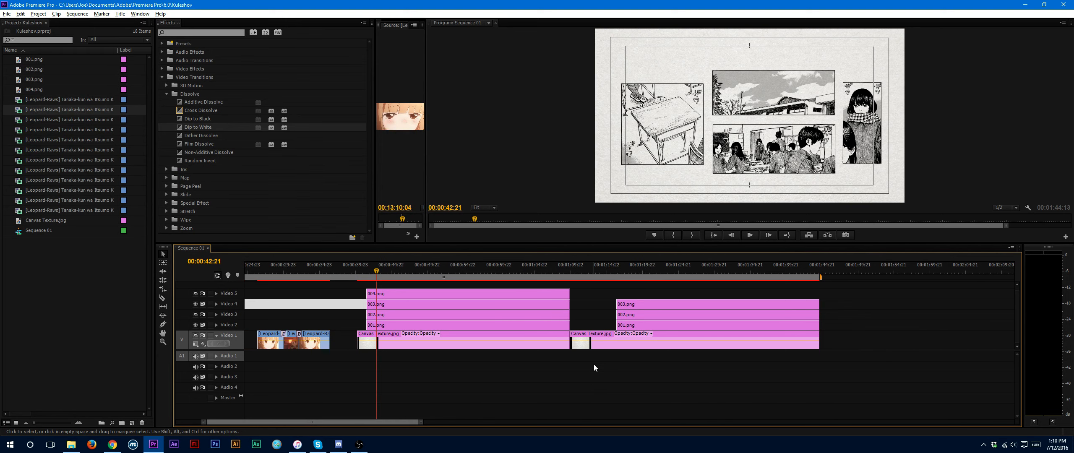
{"action": "left_click", "coordinate": [596, 271]}
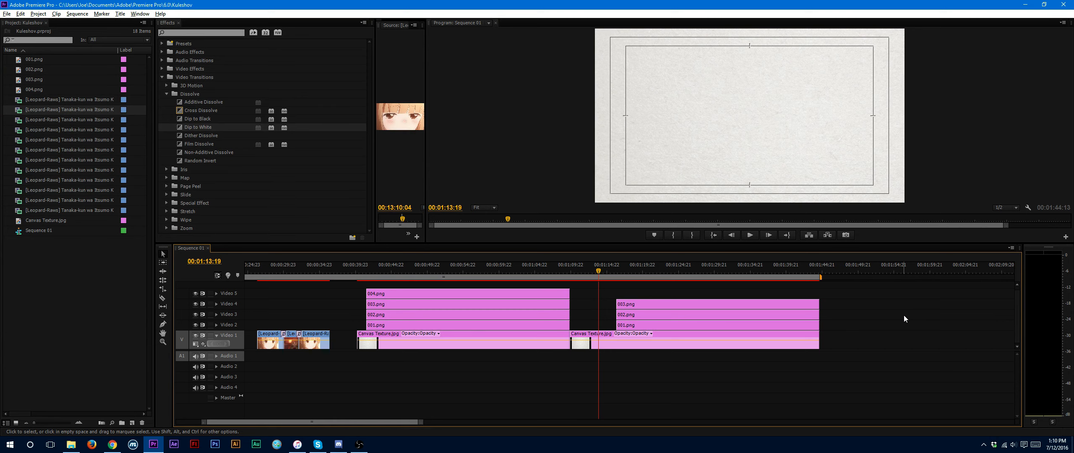
{"action": "key", "text": "space"}
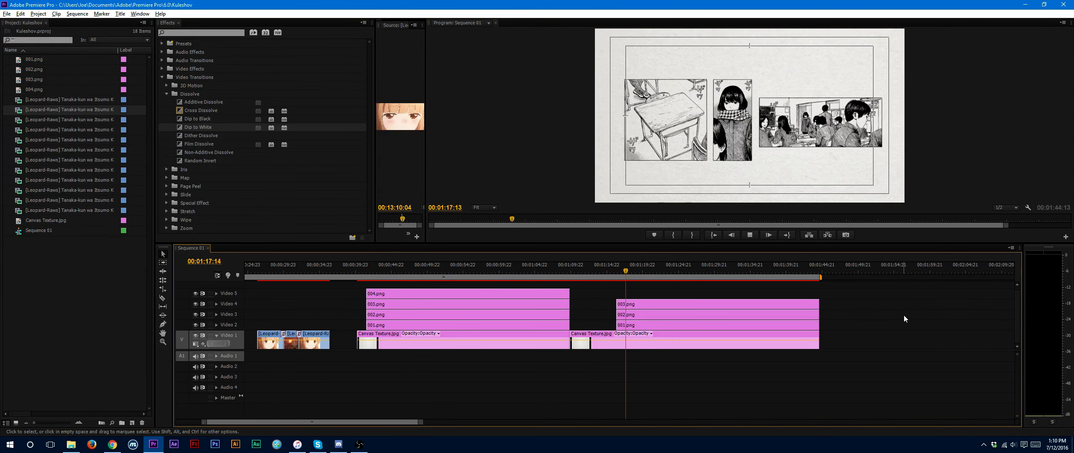
{"action": "key", "text": "space"}
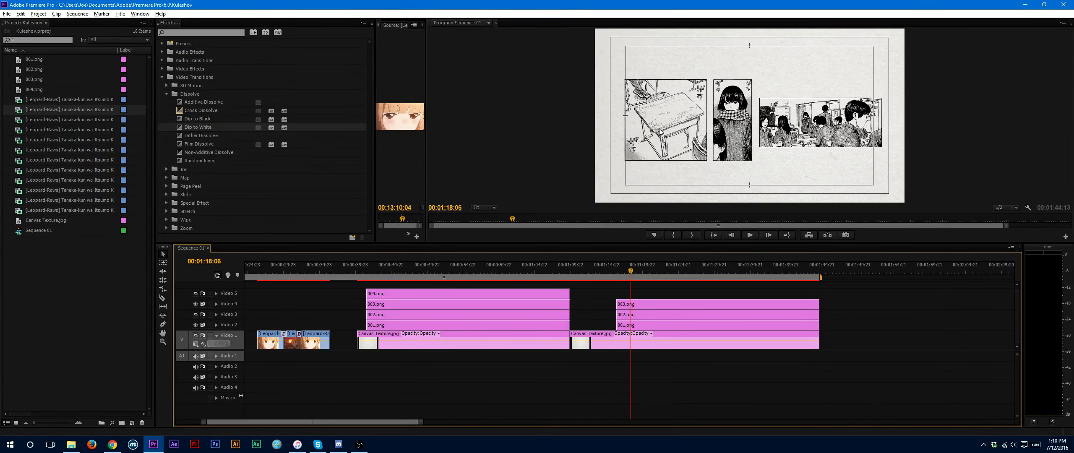
Compare the four-panel layout at 00:01:02:22 with the three-panel layout at 00:01:21:21.
{"action": "scroll", "coordinate": [462, 366], "scroll_direction": "down", "scroll_amount": 4}
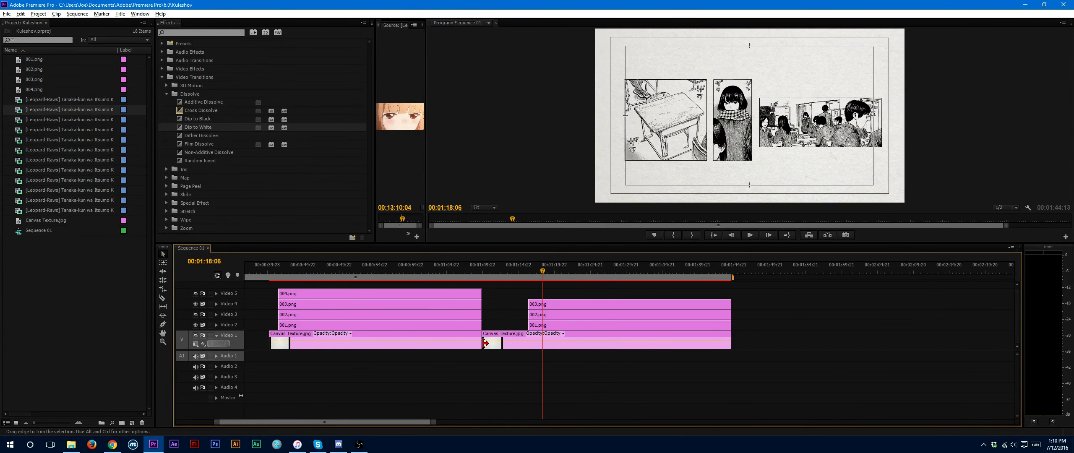
{"action": "scroll", "coordinate": [460, 347], "scroll_direction": "down", "scroll_amount": 3}
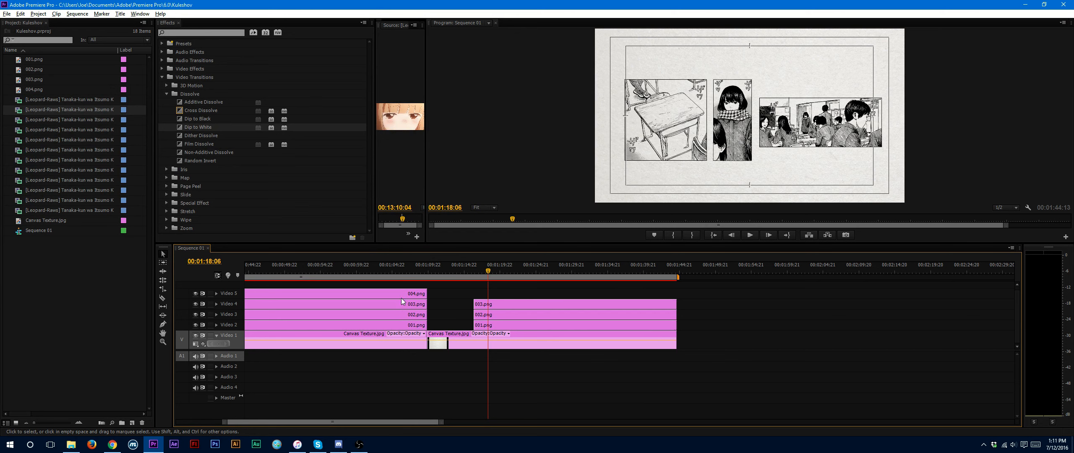
{"action": "left_click", "coordinate": [377, 268]}
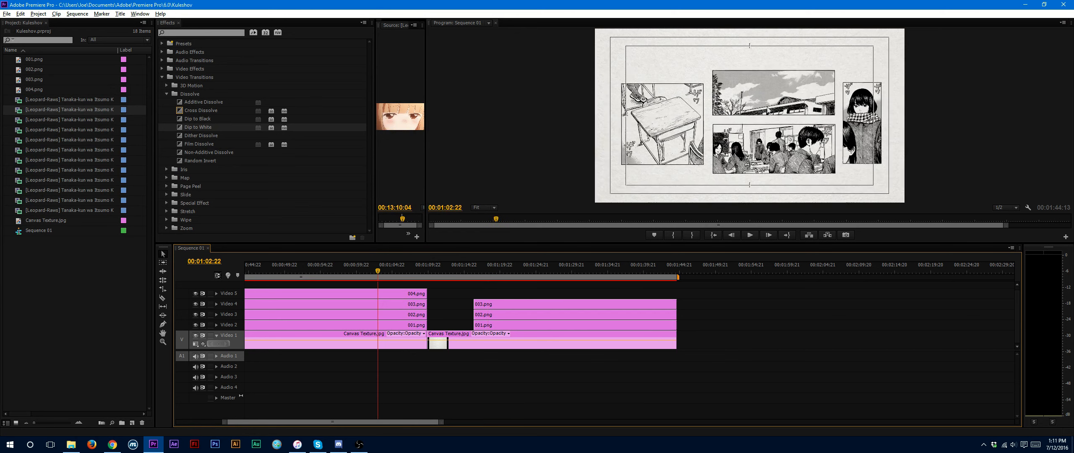
{"action": "left_click", "coordinate": [513, 273]}
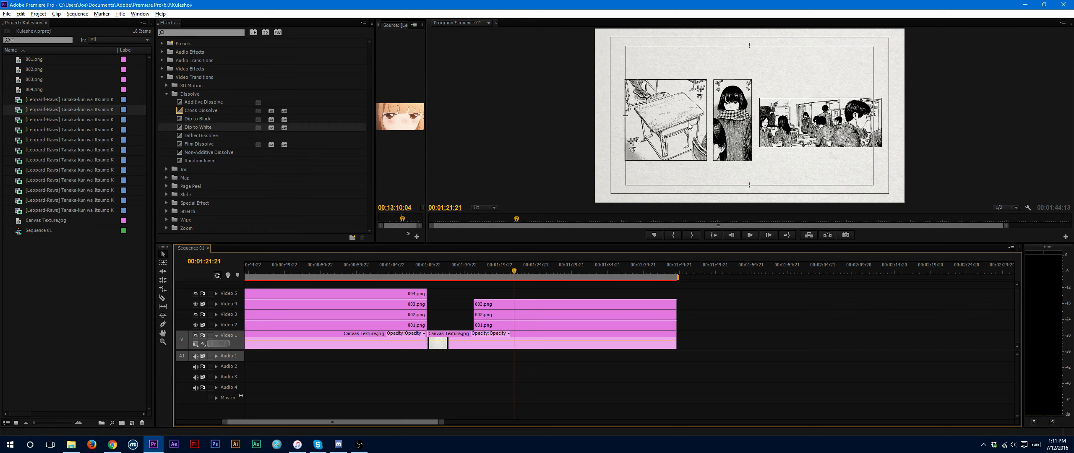
Stagger the second section's panel clips so 003.png starts first, 001.png second and 002.png last.
{"action": "left_click", "coordinate": [472, 271]}
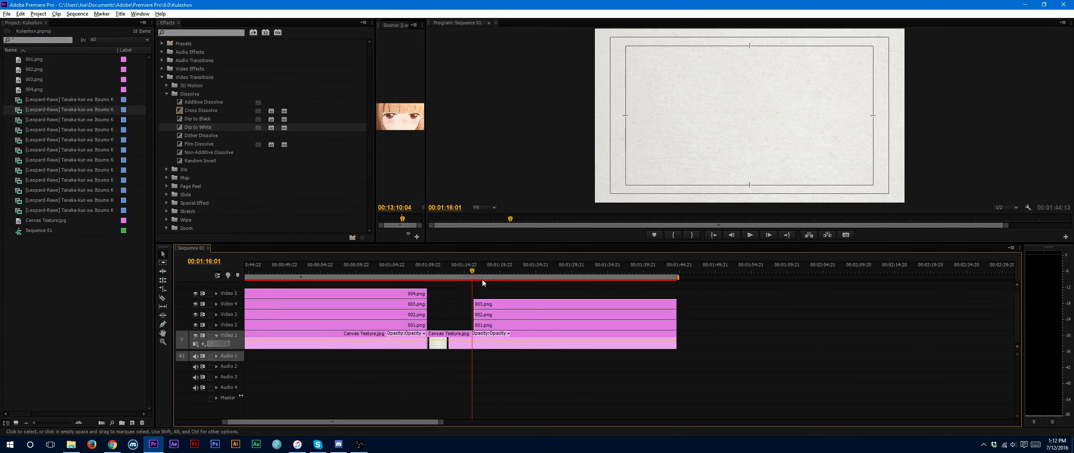
{"action": "left_click", "coordinate": [489, 271]}
{"action": "left_click_drag", "start_coordinate": [515, 317], "coordinate": [552, 318]}
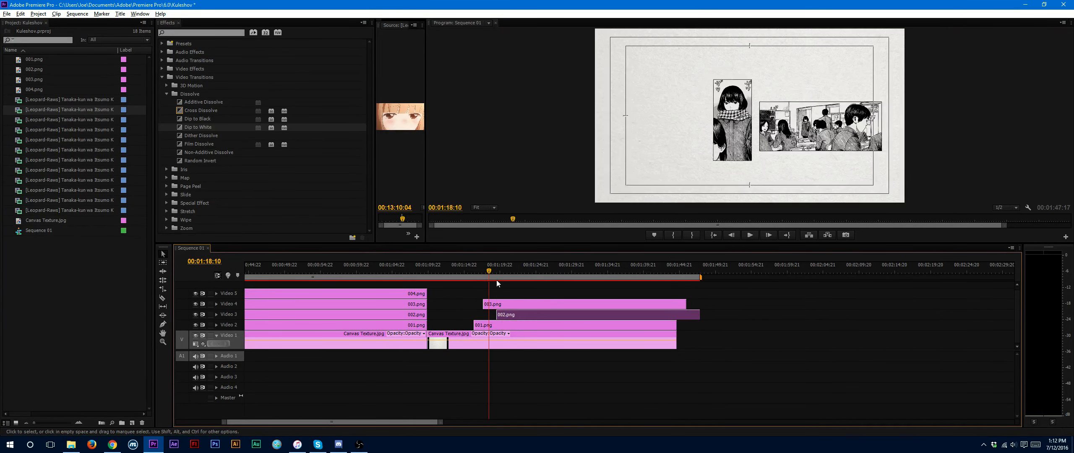
{"action": "left_click_drag", "start_coordinate": [487, 269], "coordinate": [489, 275]}
{"action": "left_click_drag", "start_coordinate": [501, 323], "coordinate": [508, 325]}
{"action": "left_click_drag", "start_coordinate": [534, 304], "coordinate": [525, 304]}
Play the staggered panel entrances from just before 003.png until all three panels are in place.
{"action": "left_click", "coordinate": [470, 274]}
{"action": "mouse_move", "coordinate": [470, 274]}
{"action": "left_mouse_down"}
{"action": "mouse_move", "coordinate": [486, 277]}
{"action": "mouse_move", "coordinate": [468, 277]}
{"action": "left_mouse_up"}
{"action": "left_click", "coordinate": [786, 346]}
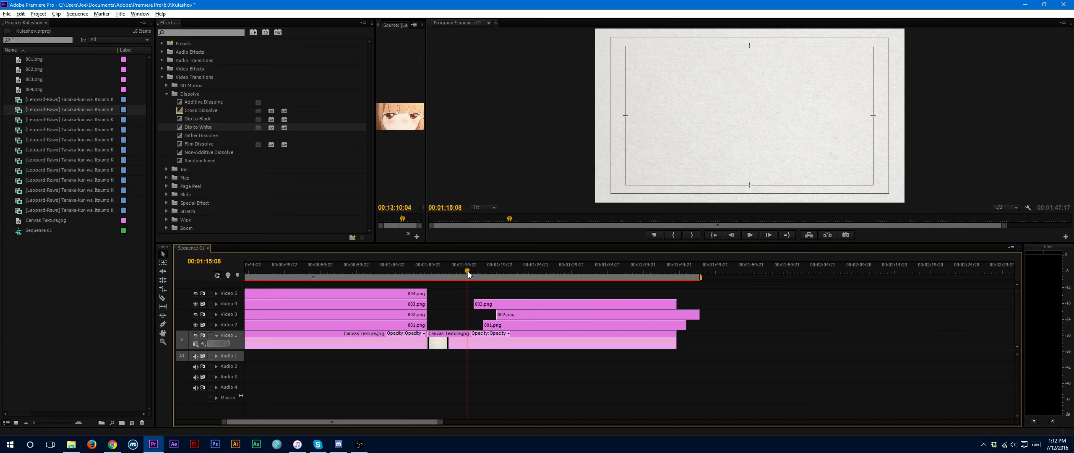
{"action": "left_click_drag", "start_coordinate": [469, 274], "coordinate": [478, 272]}
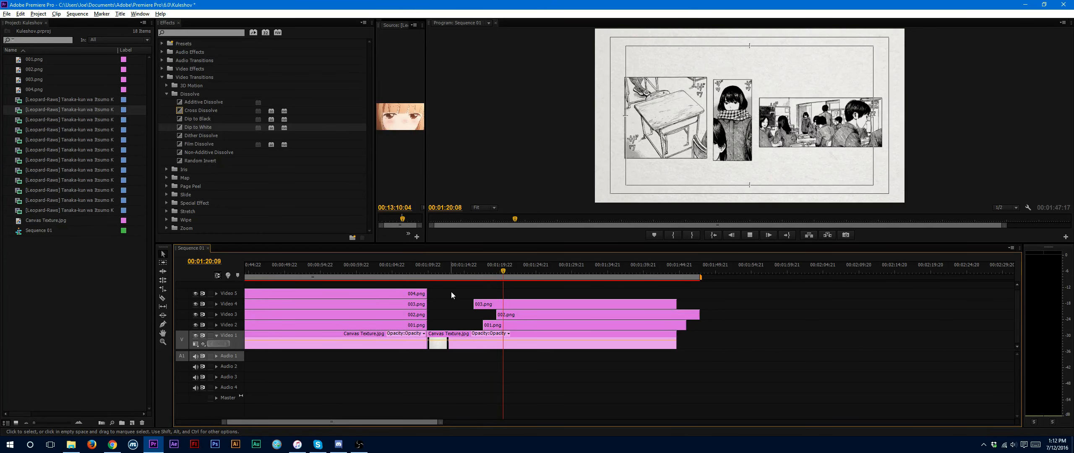
{"action": "key", "text": "space"}
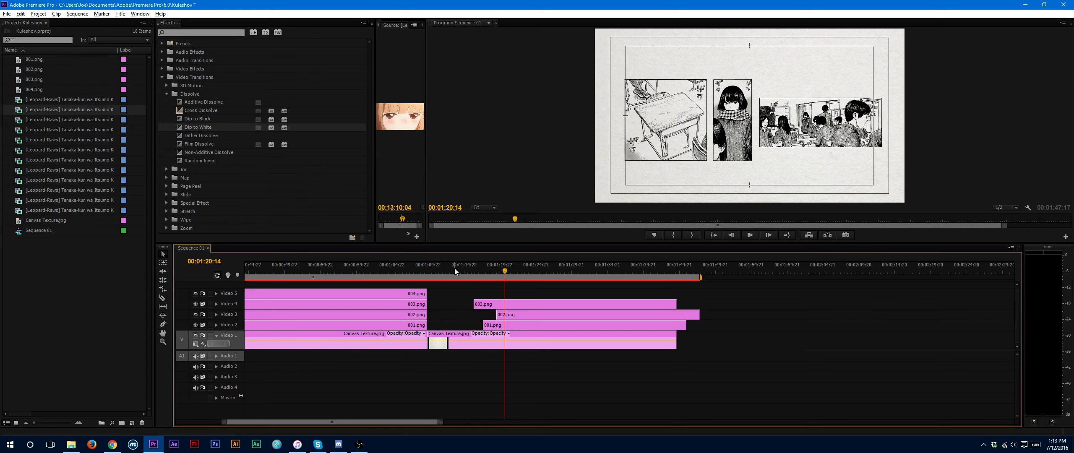
Replay the reordered three-panel sequence from 00:01:15:15 to 00:01:20:18.
{"action": "left_click", "coordinate": [470, 272]}
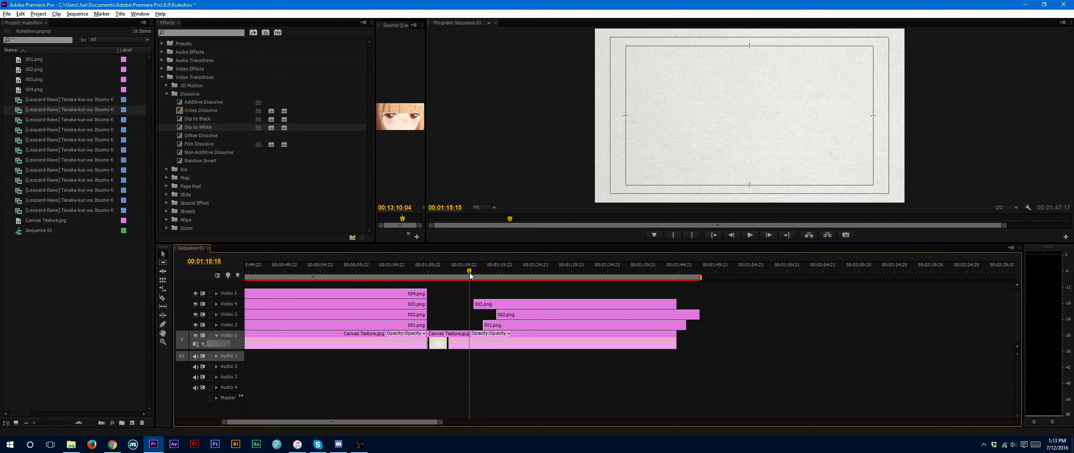
{"action": "key", "text": "space"}
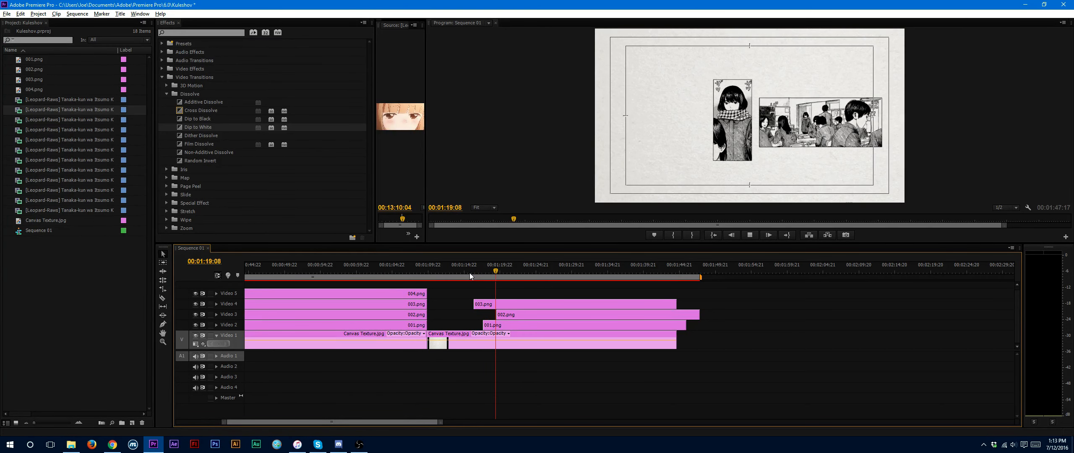
{"action": "key", "text": "space"}
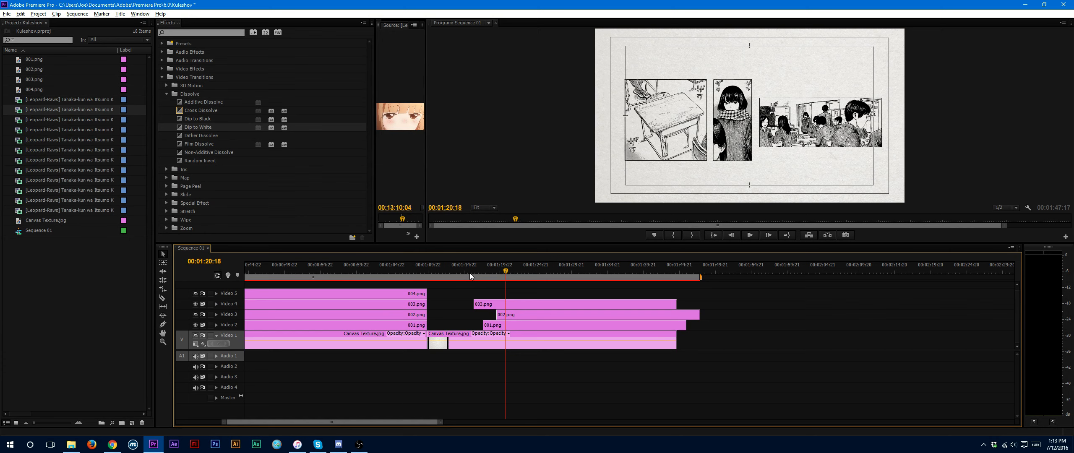
Scrub through the staggered entrances to the complete three-panel layout, and return to the four-panel layout at 00:01:02:16.
{"action": "left_click_drag", "start_coordinate": [477, 271], "coordinate": [493, 270]}
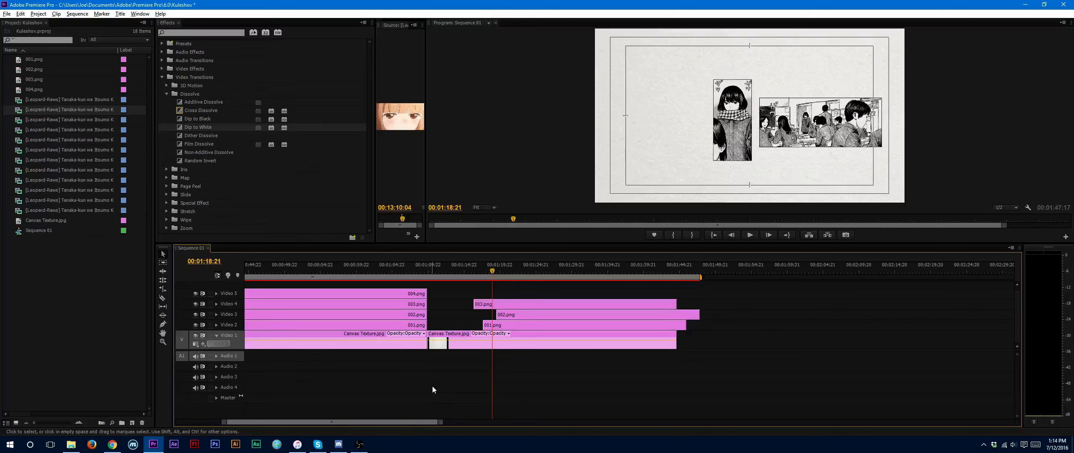
{"action": "left_click_drag", "start_coordinate": [472, 273], "coordinate": [498, 283]}
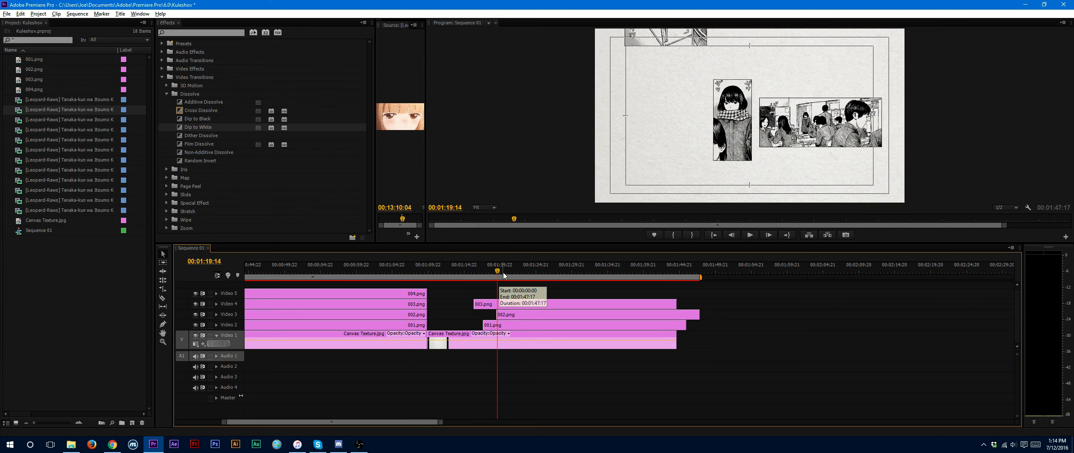
{"action": "left_click", "coordinate": [510, 272]}
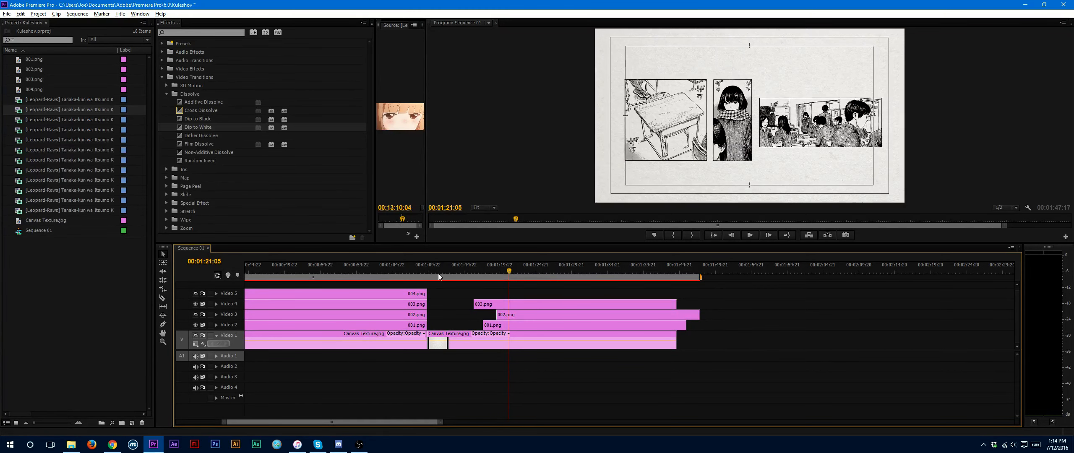
{"action": "left_click", "coordinate": [377, 277]}
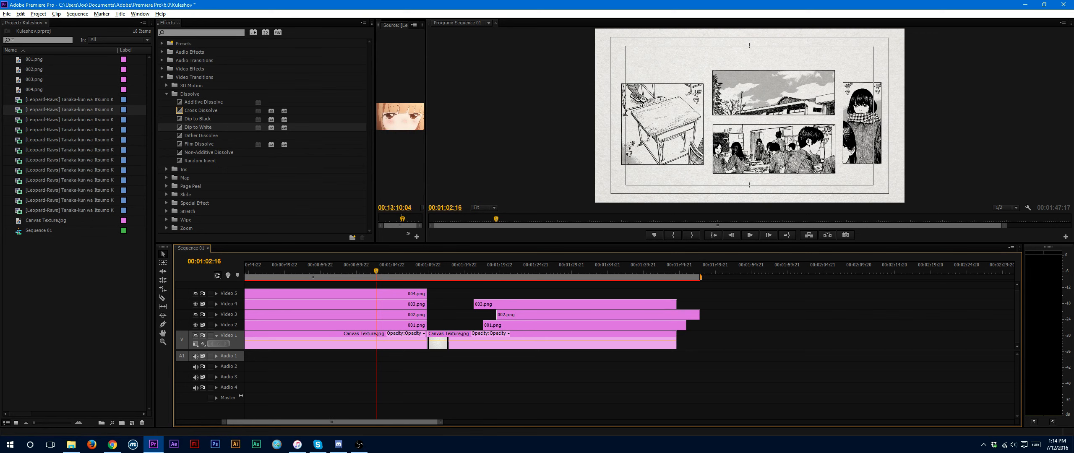
{"action": "left_click", "coordinate": [360, 444]}
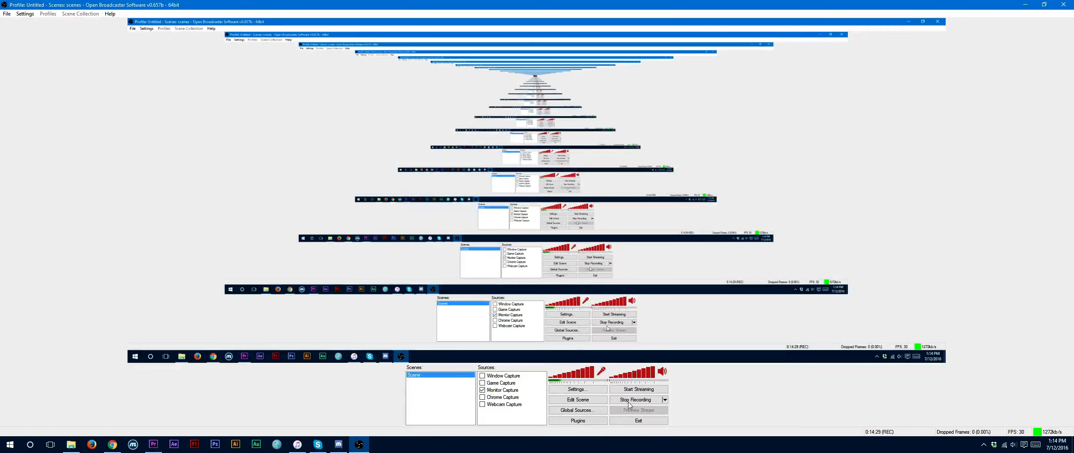